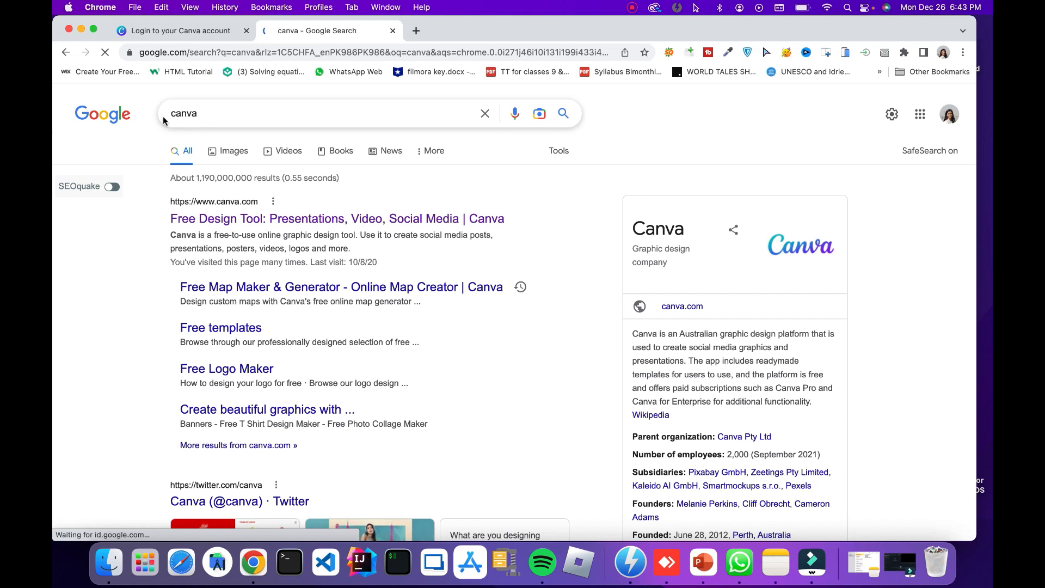
Open the Canva website from the Google search results and close the spare Canva login tab
double_click(215, 113)
click(131, 243)
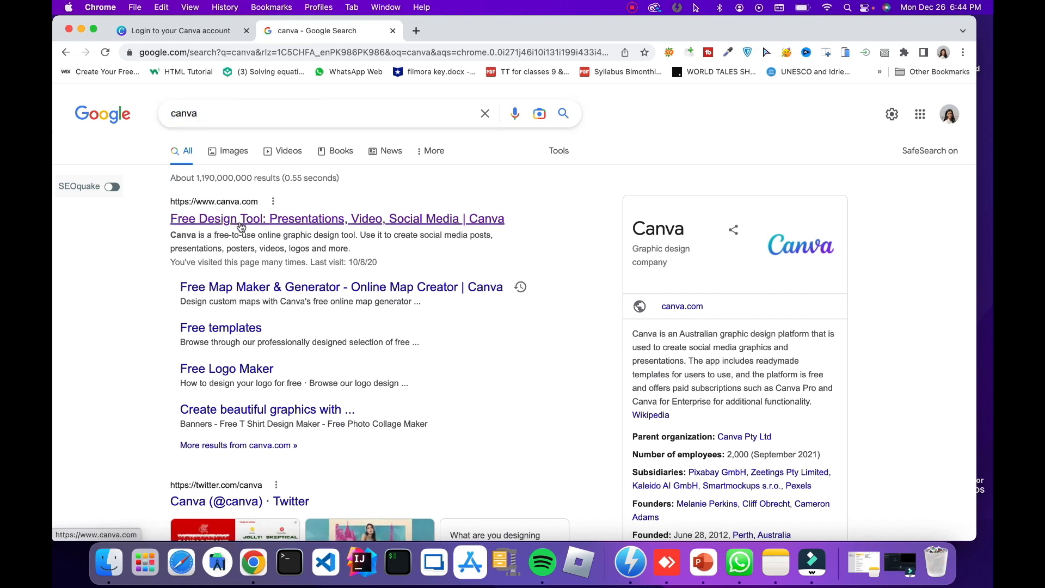
click(254, 215)
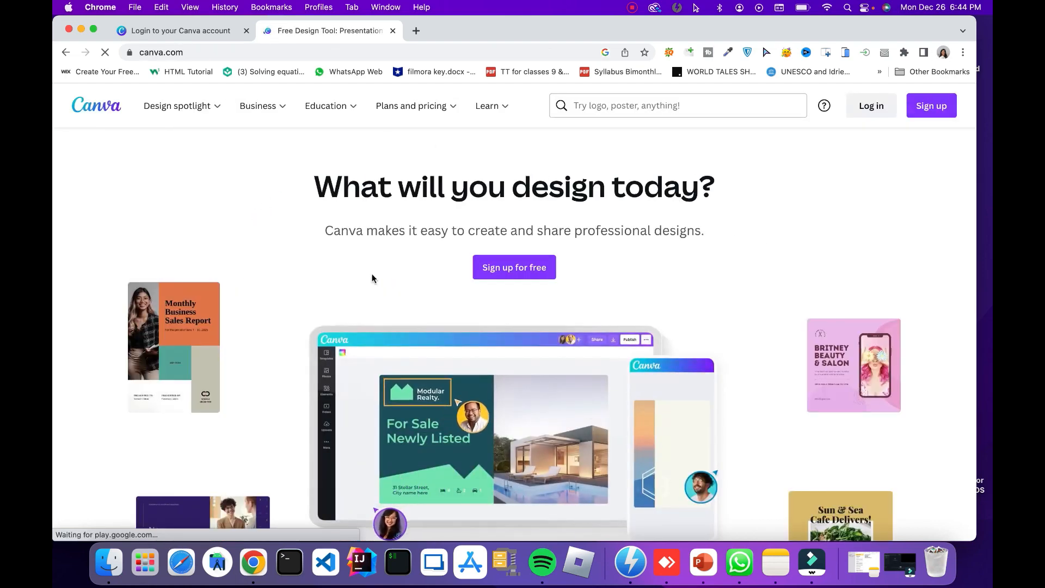
click(246, 31)
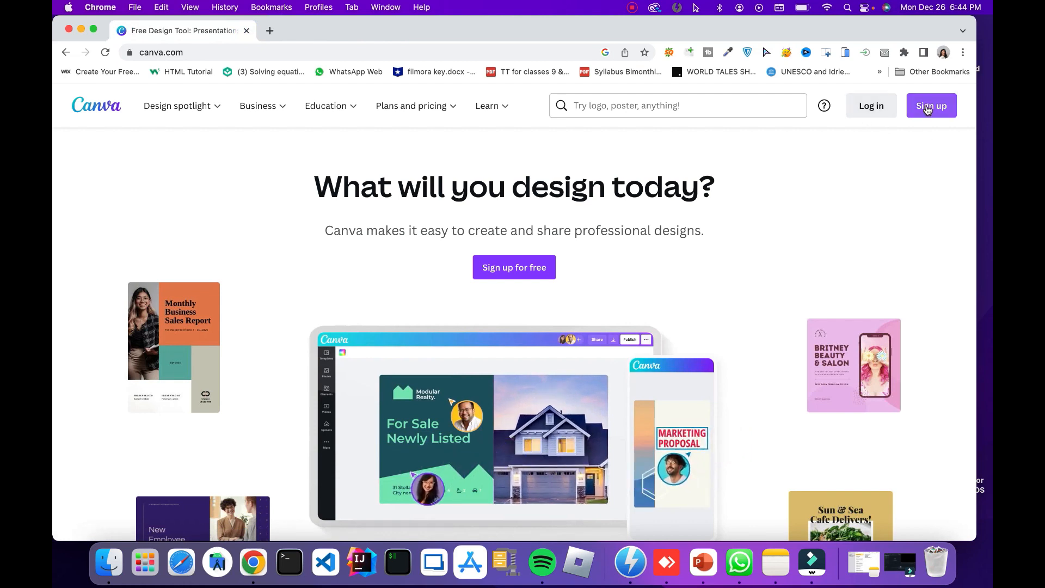
Sign up for free by continuing with Google using the third listed account, and dismiss the Canva Docs introduction
click(507, 274)
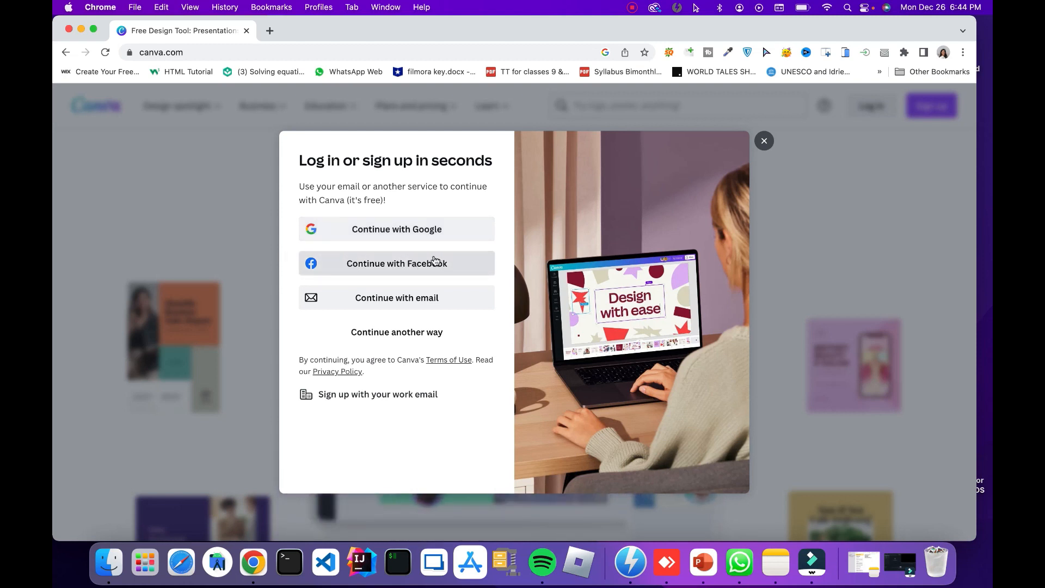
click(390, 303)
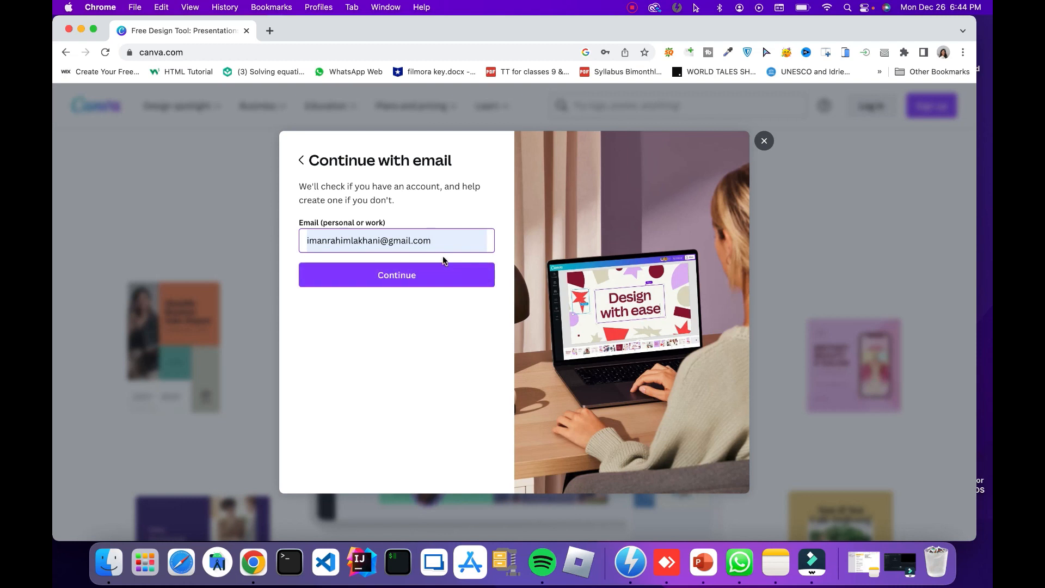
click(301, 159)
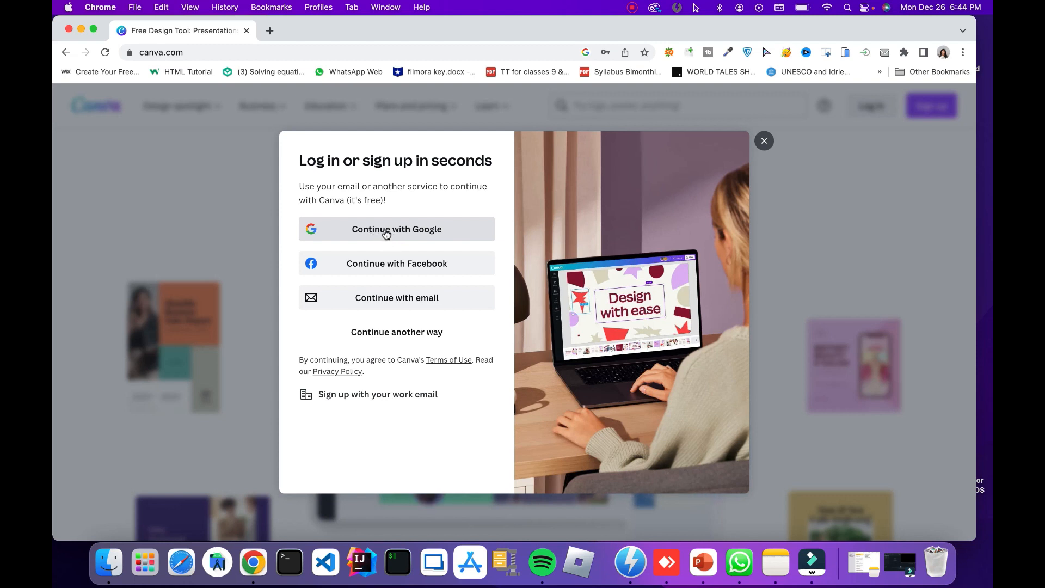
click(386, 233)
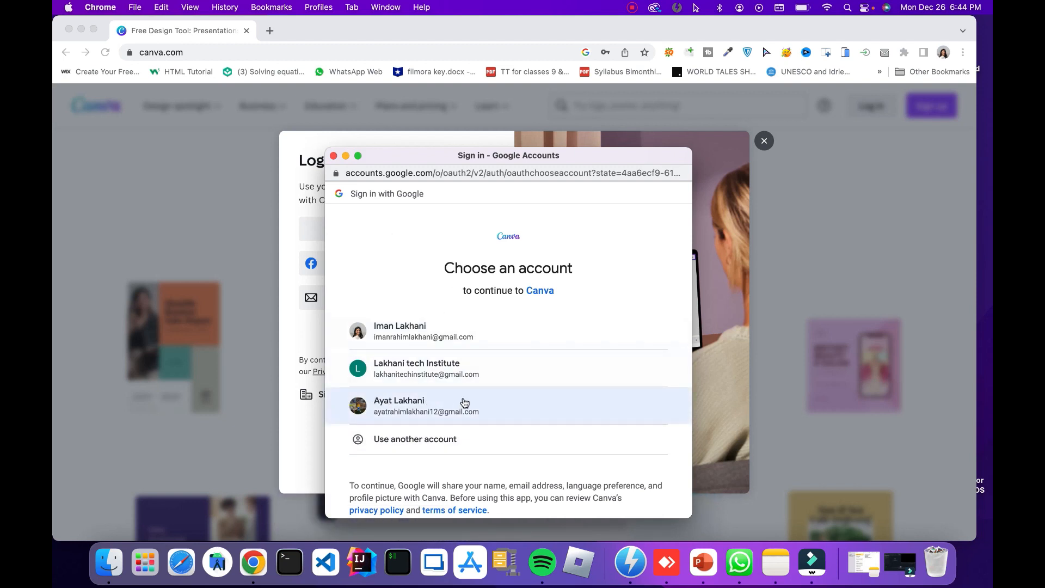
click(429, 404)
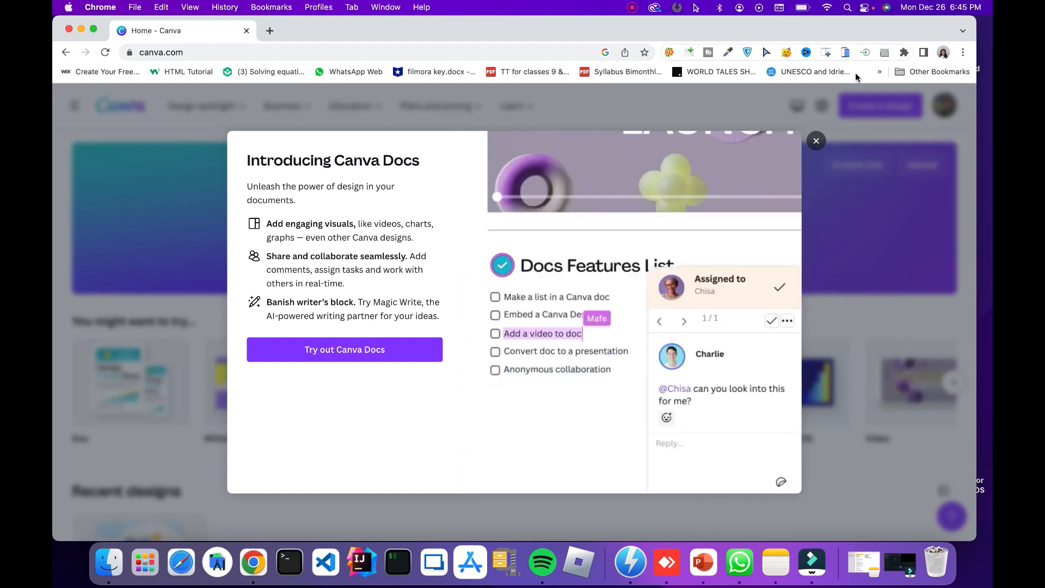
click(815, 140)
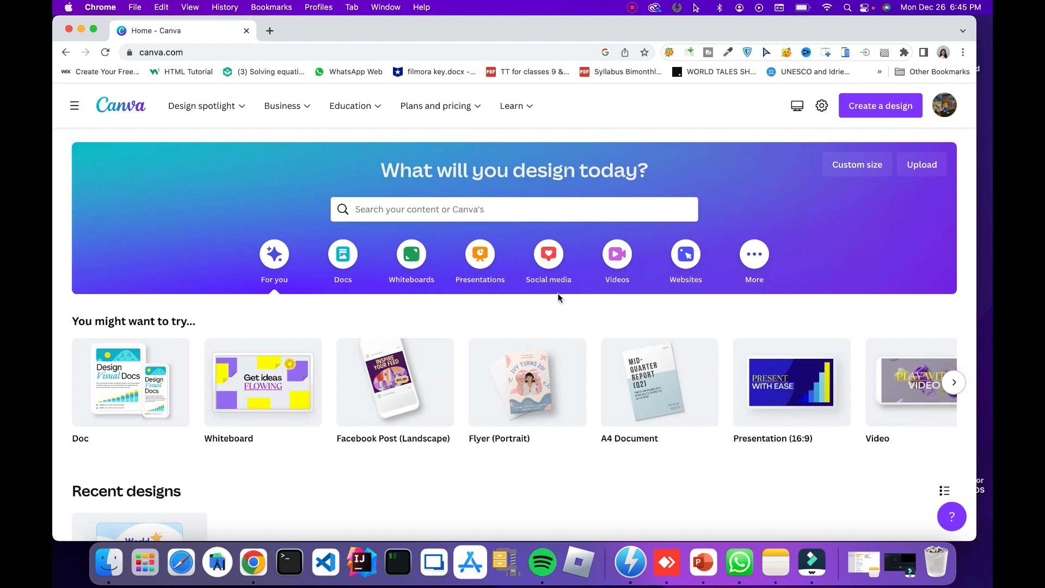
Look through the homepage's Design spotlight, Business, Education, Plans and pricing, and Learn options
scroll(521, 355, down, 3)
scroll(520, 351, up, 3)
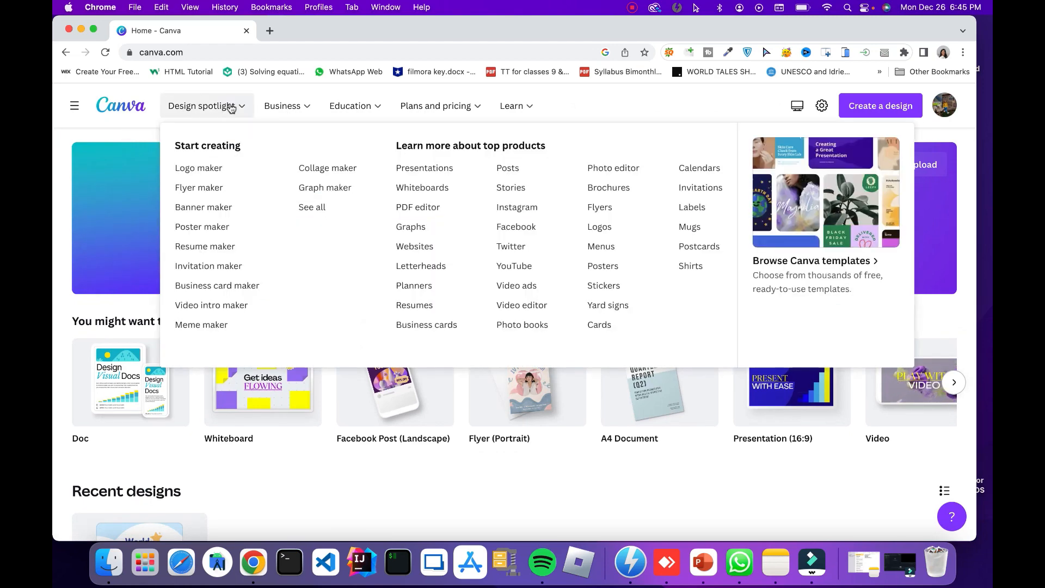
mouse_move(293, 107)
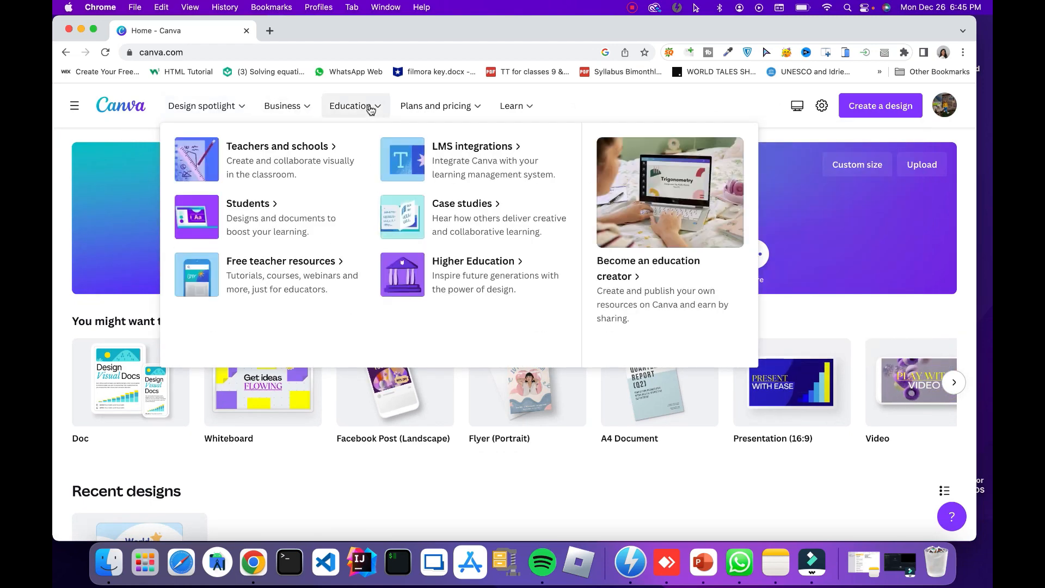
mouse_move(443, 103)
mouse_move(519, 106)
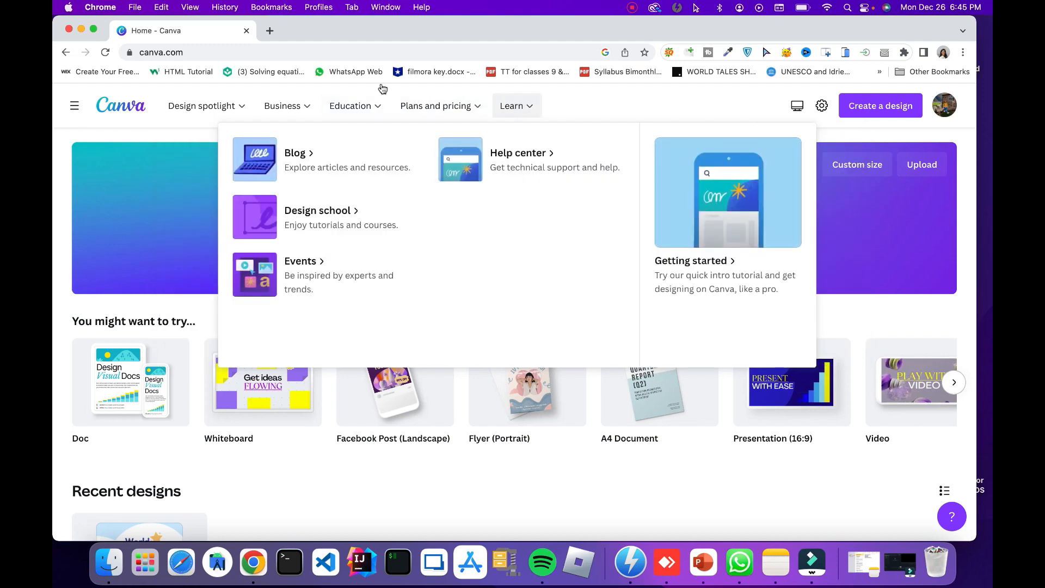
mouse_move(203, 111)
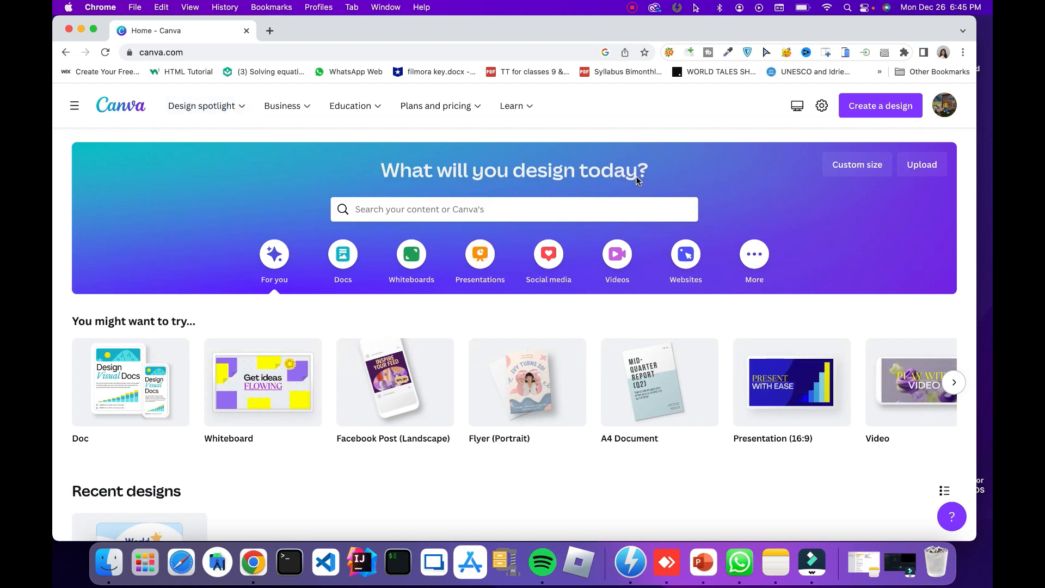
click(364, 211)
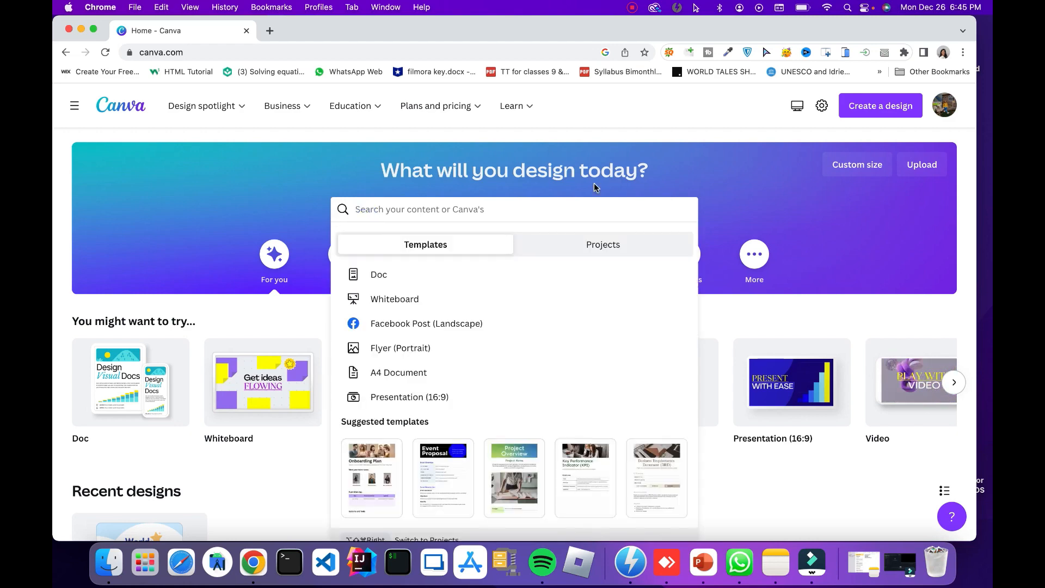
click(250, 176)
click(406, 204)
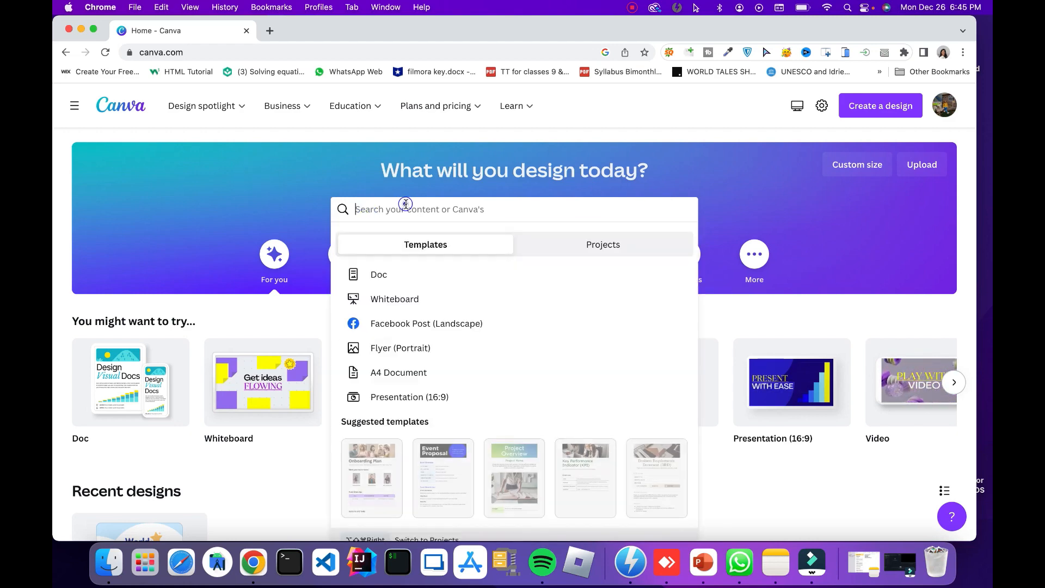
text(videi)
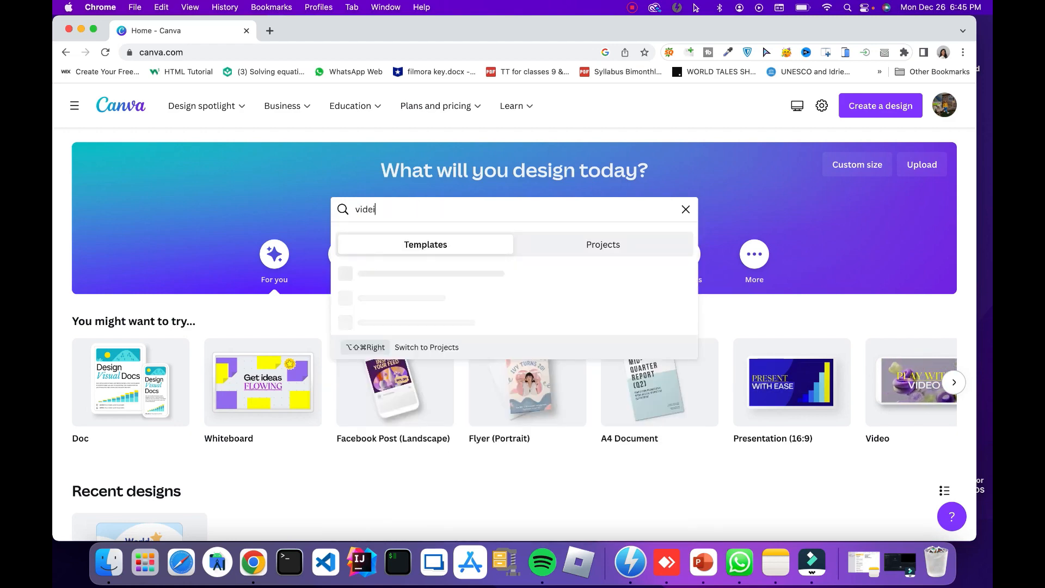
text(o)
key(BackSpace)
key(BackSpace)
key(BackSpace)
key(BackSpace)
key(BackSpace)
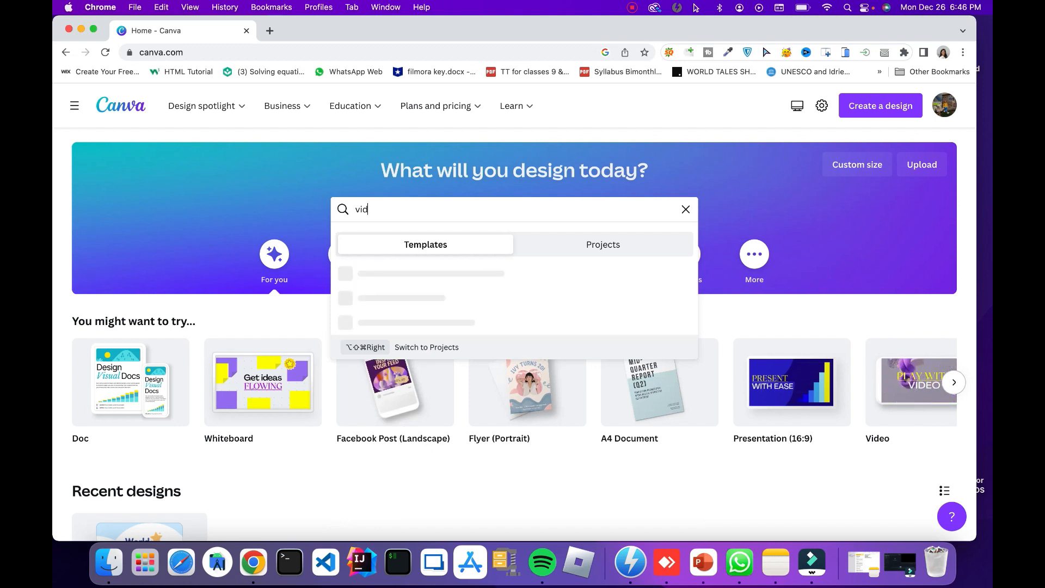
click(293, 209)
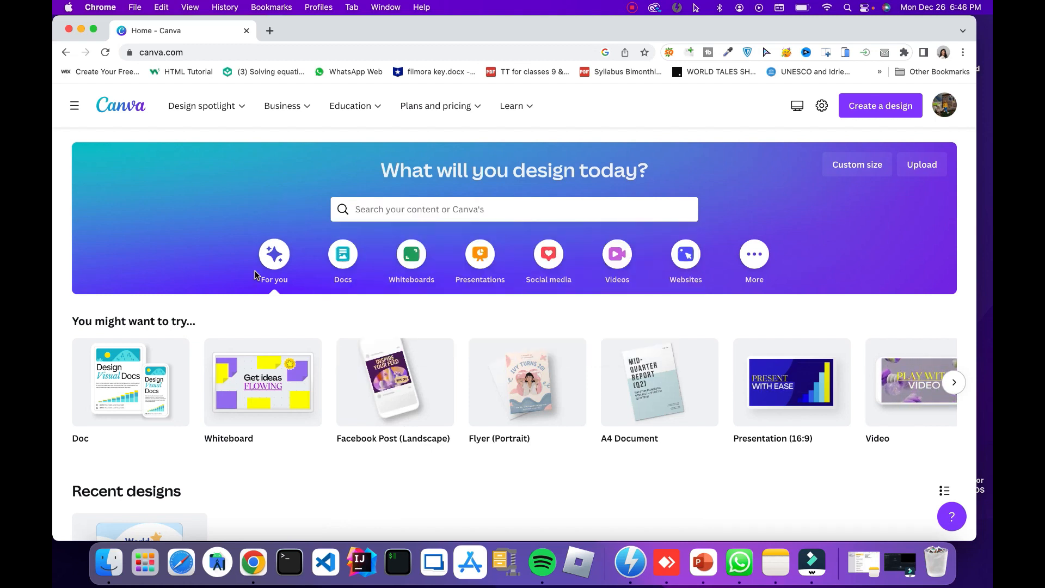
Browse the suggested design types under "You might want to try..." through to Your Story
scroll(255, 272, down, 2)
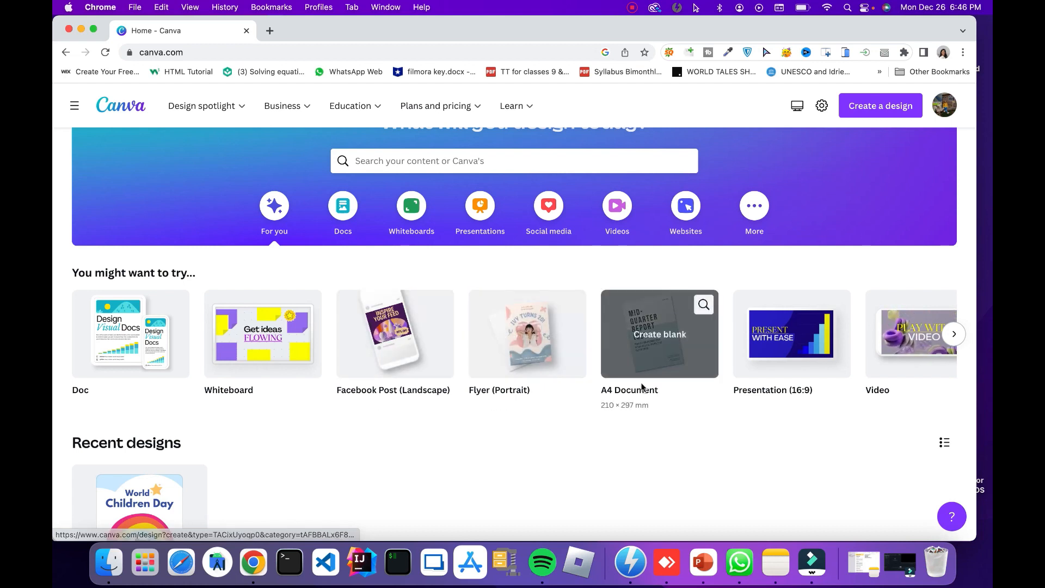
scroll(708, 364, right, 10)
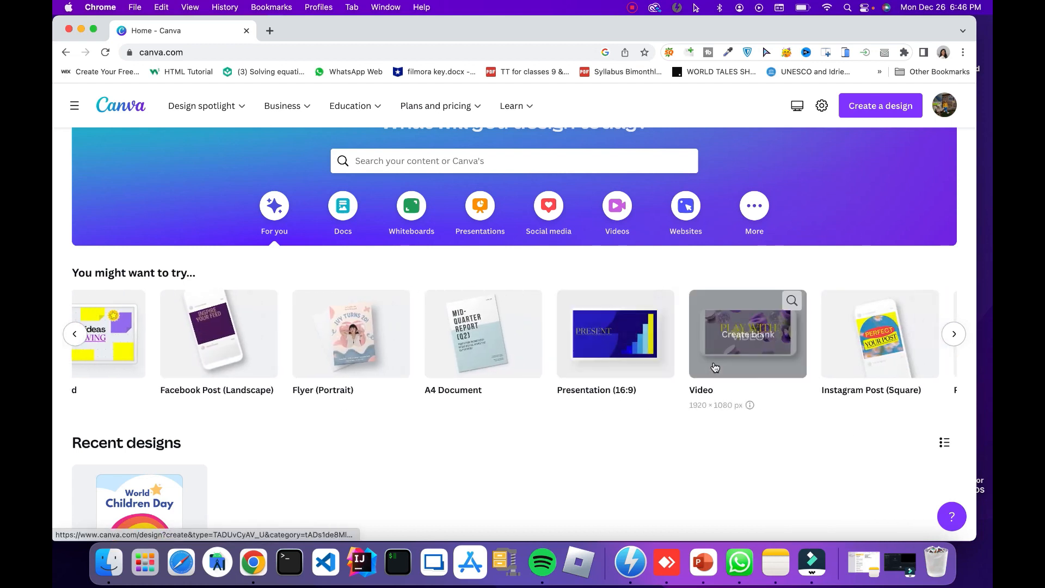
scroll(715, 368, right, 15)
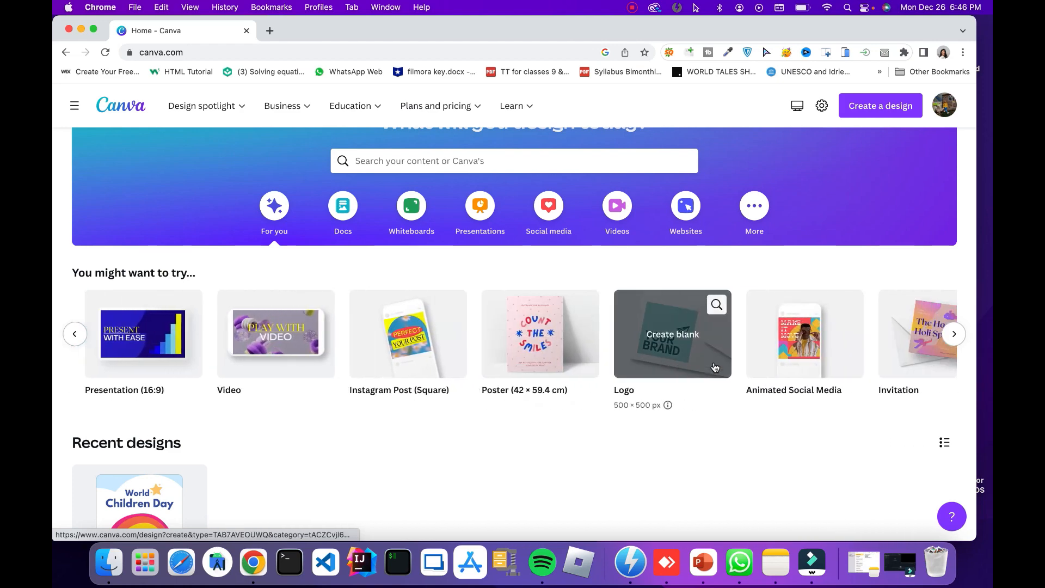
scroll(714, 367, right, 4)
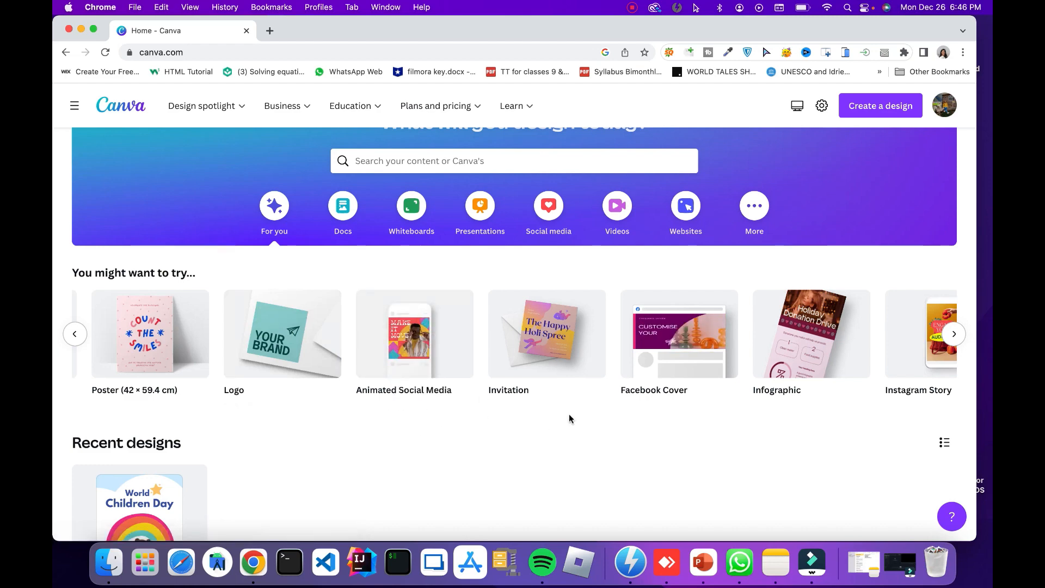
scroll(585, 360, right, 4)
scroll(585, 360, right, 3)
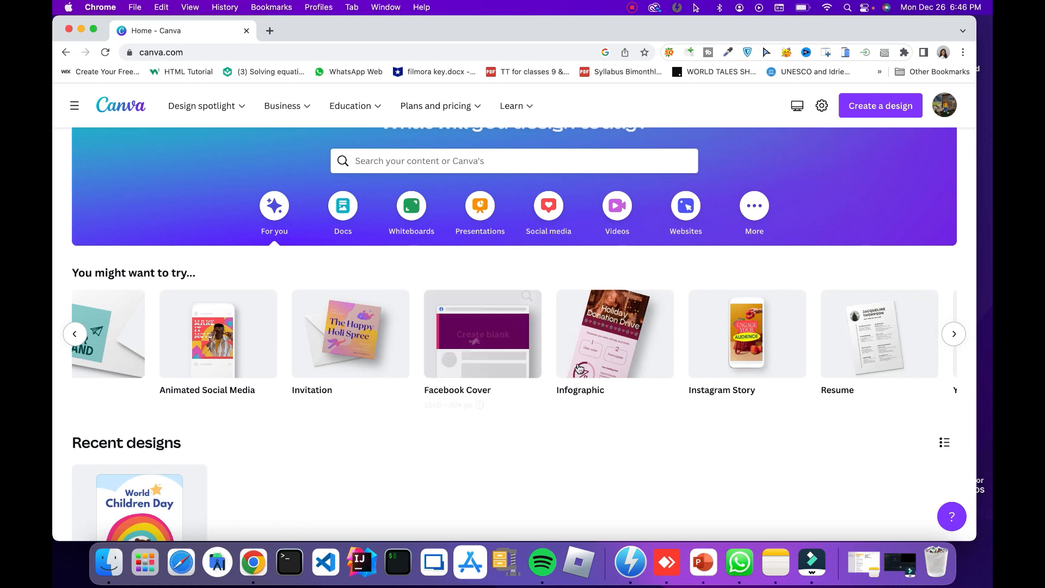
scroll(919, 358, right, 4)
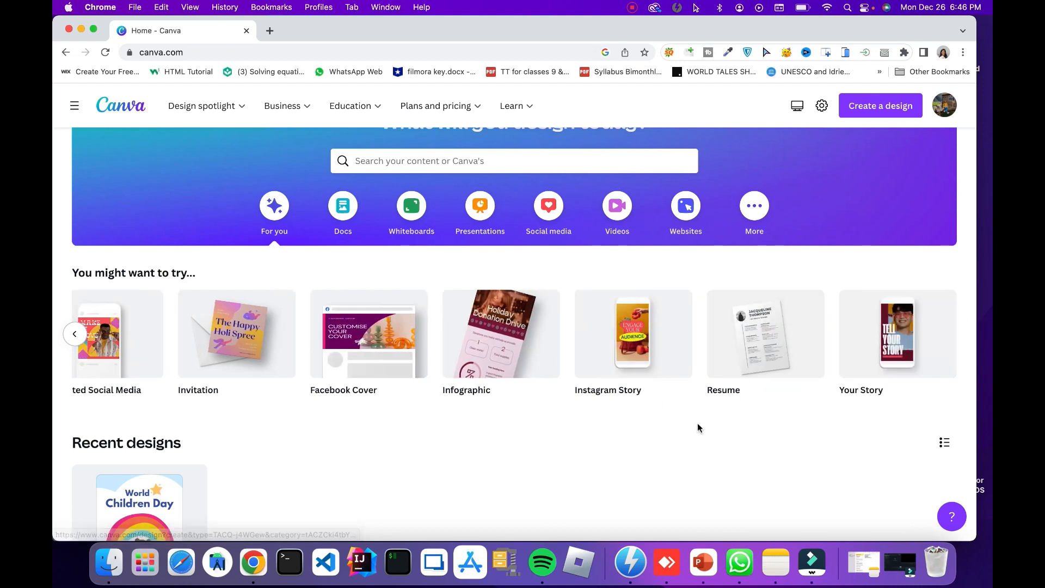
Browse the document templates in the Docs category and display the Whiteboards category
click(335, 225)
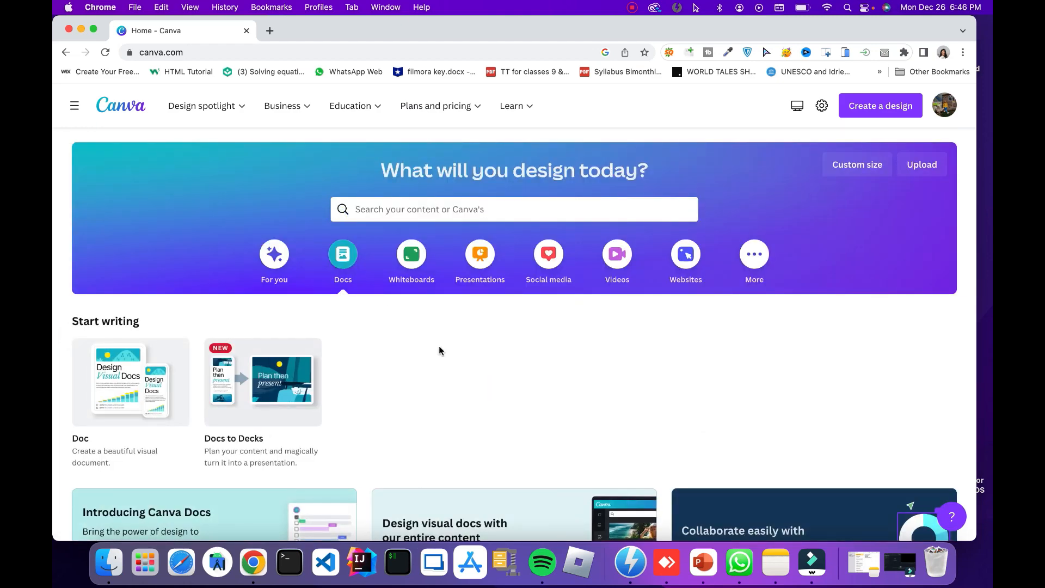
scroll(441, 351, down, 5)
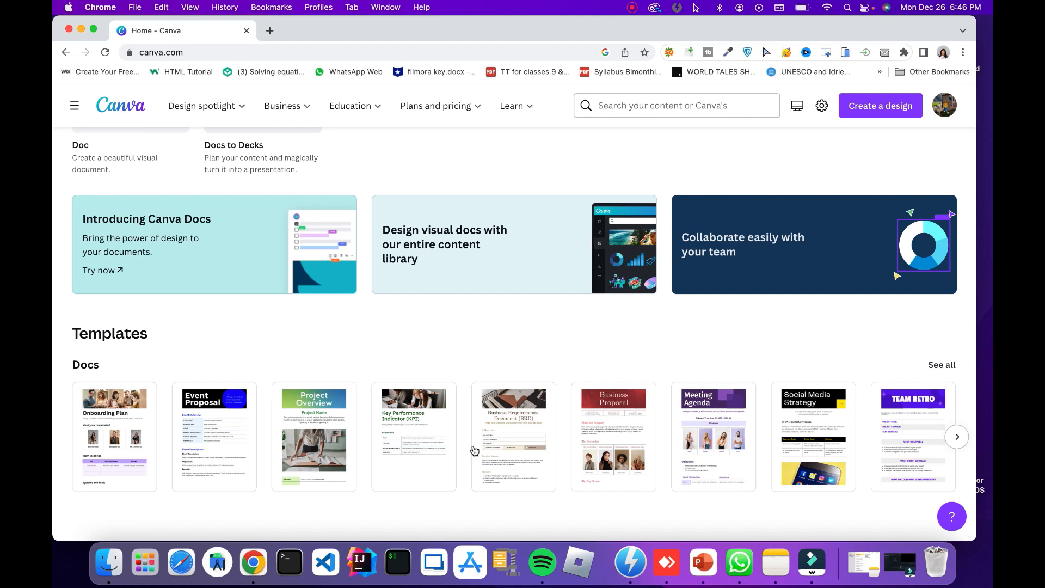
click(957, 435)
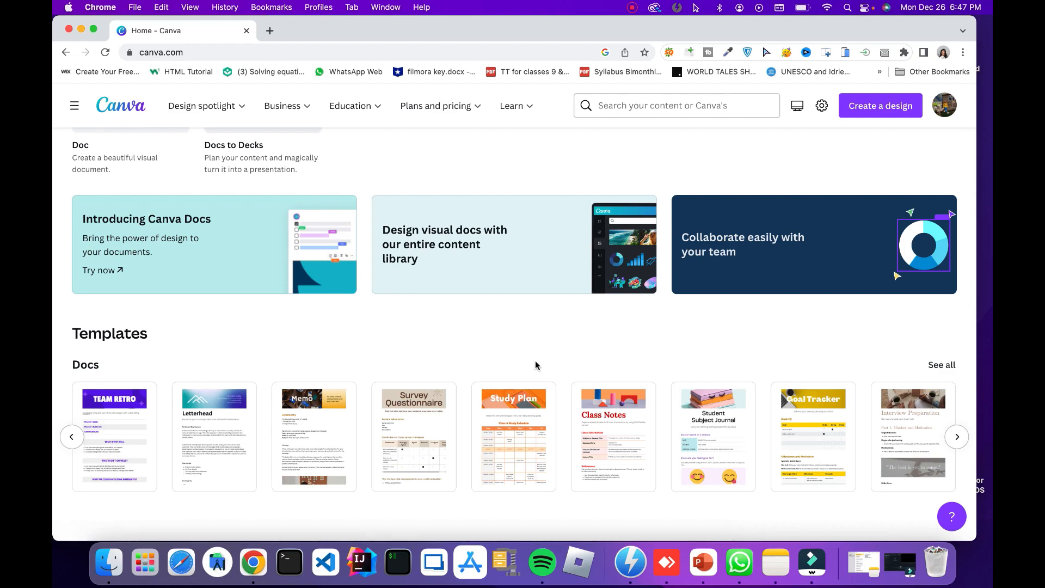
scroll(536, 365, up, 5)
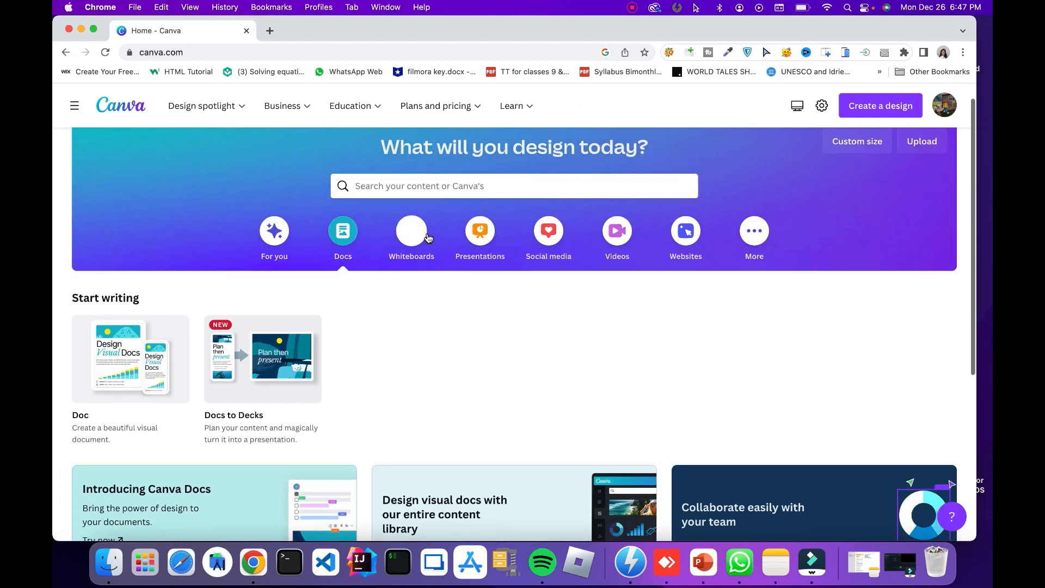
click(412, 232)
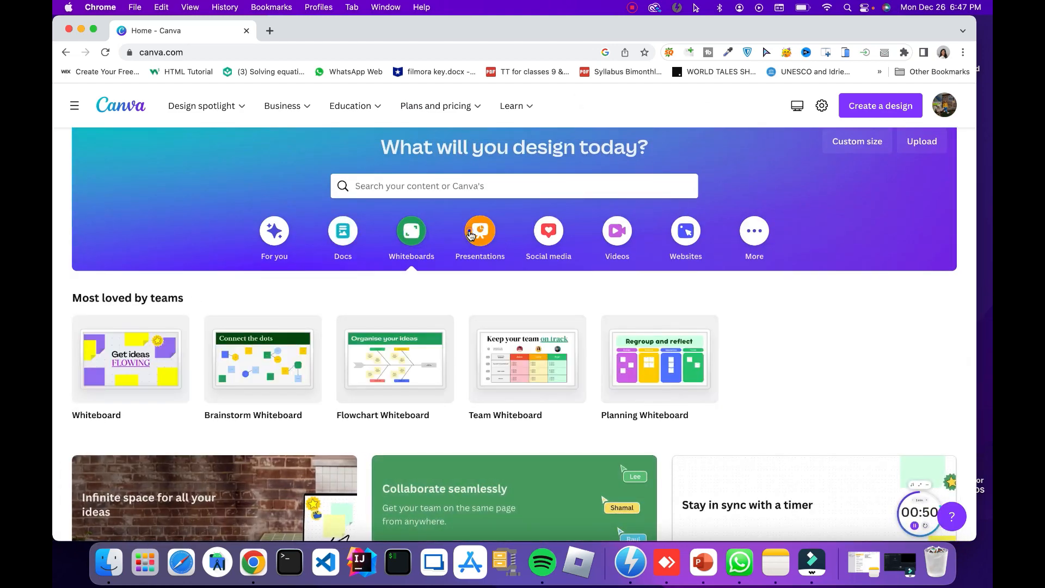
Examine the Presentations category, including its 16:9, talking and mobile-first presentation templates
click(471, 234)
scroll(521, 391, down, 10)
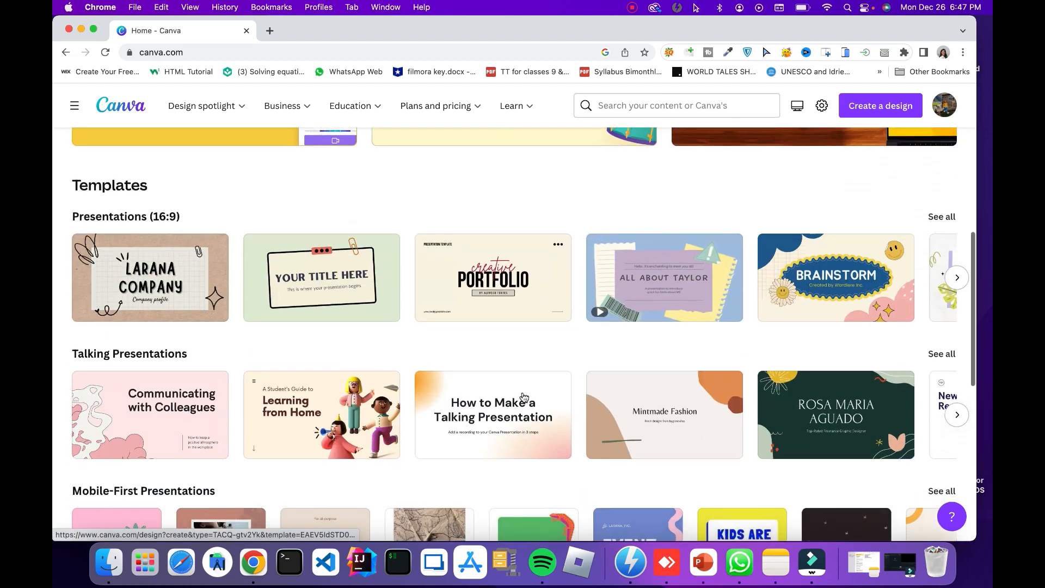
scroll(524, 396, down, 3)
scroll(521, 393, down, 1)
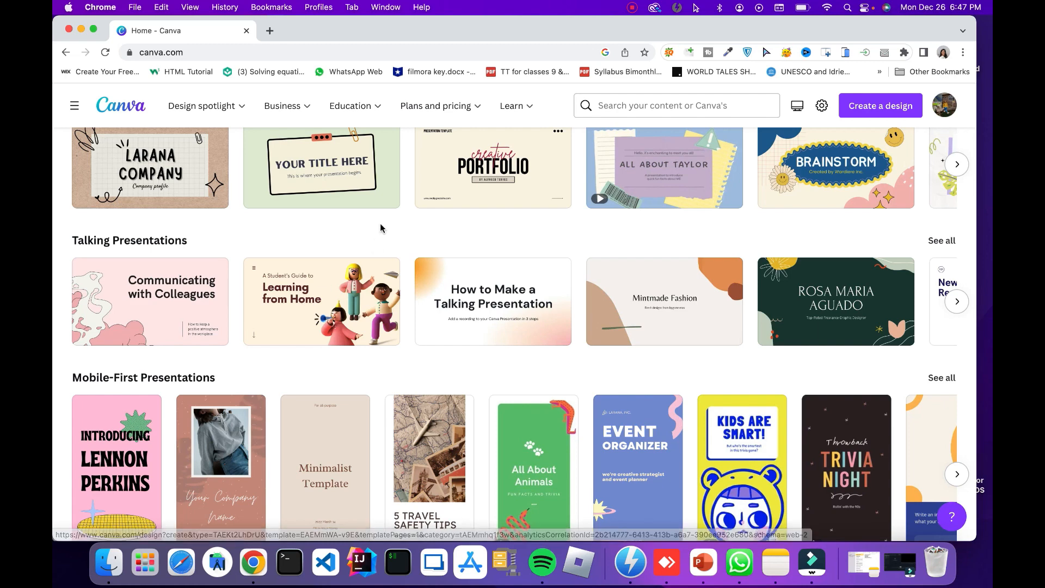
scroll(380, 226, up, 5)
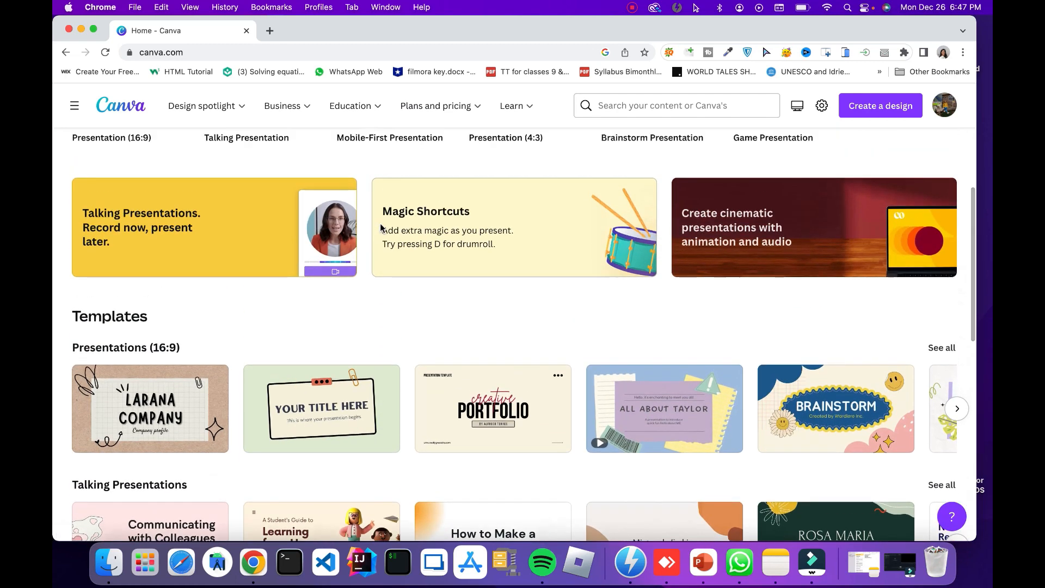
scroll(381, 227, up, 4)
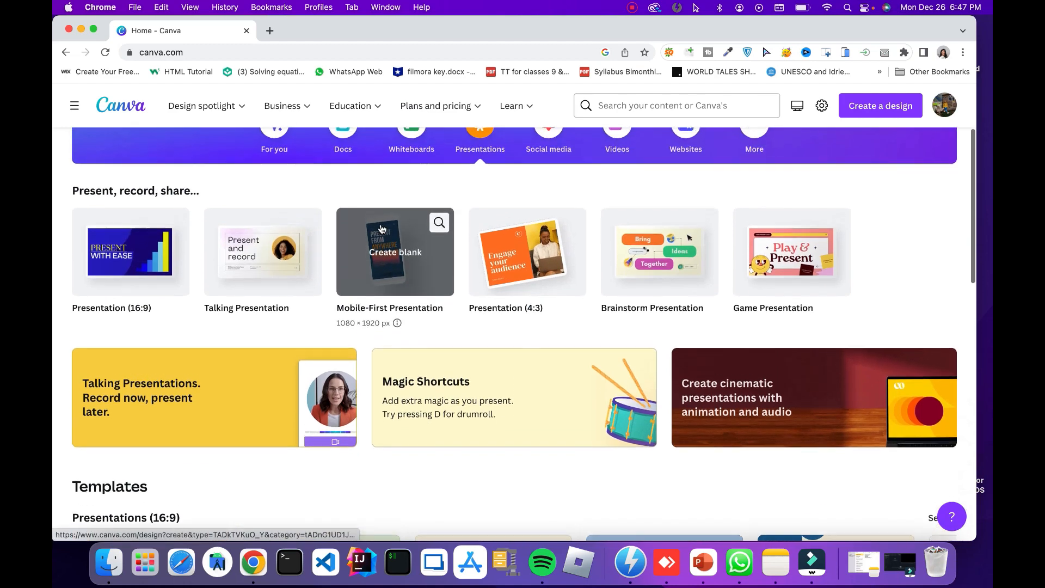
View the design types offered in the Social media category and in the Videos category
scroll(438, 233, up, 2)
click(559, 215)
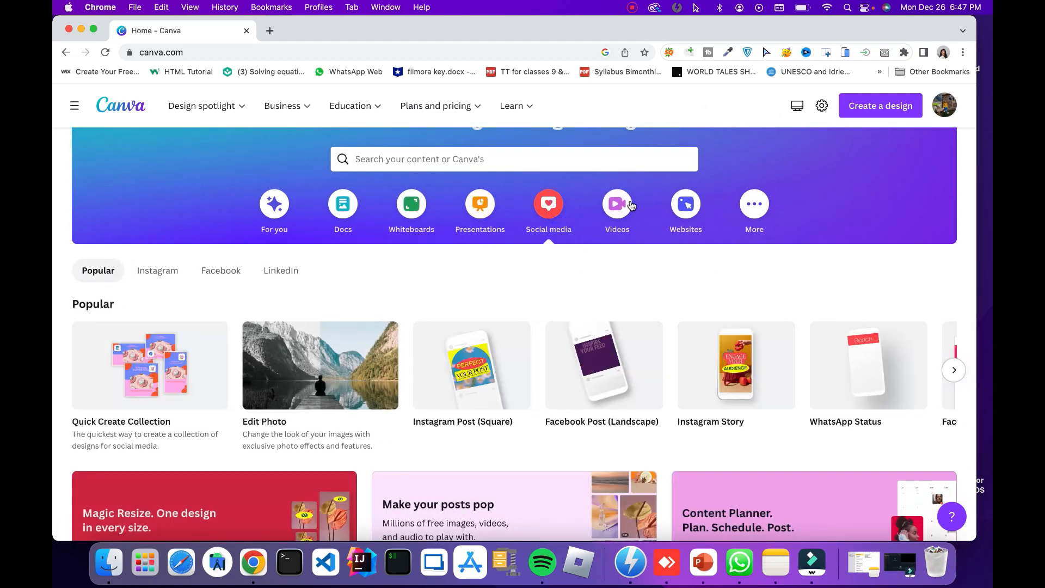
click(621, 204)
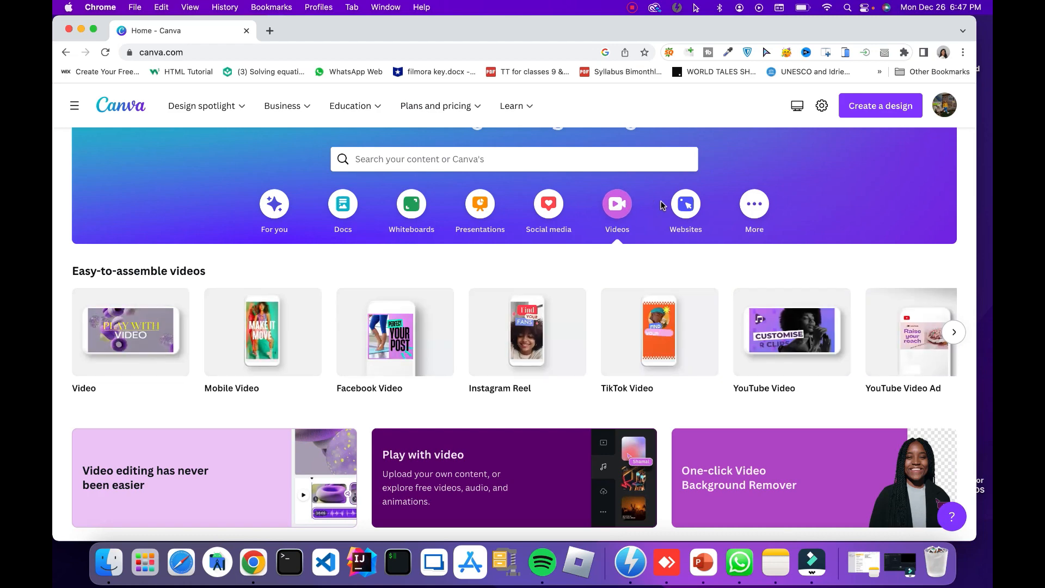
View the Websites category, return to the For you suggestions and look over the recent designs
click(685, 205)
click(274, 206)
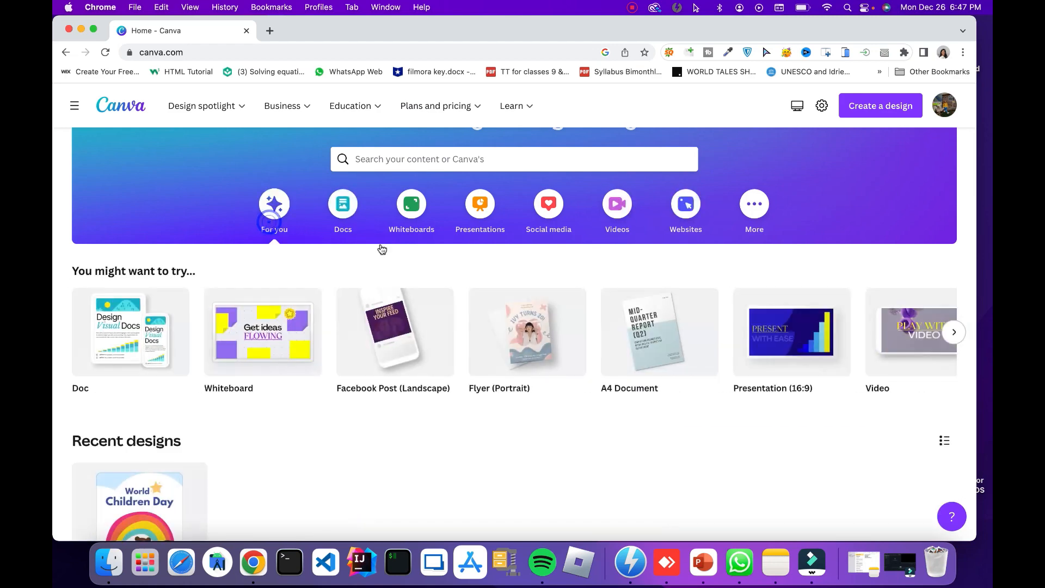
mouse_move(500, 315)
scroll(498, 310, down, 3)
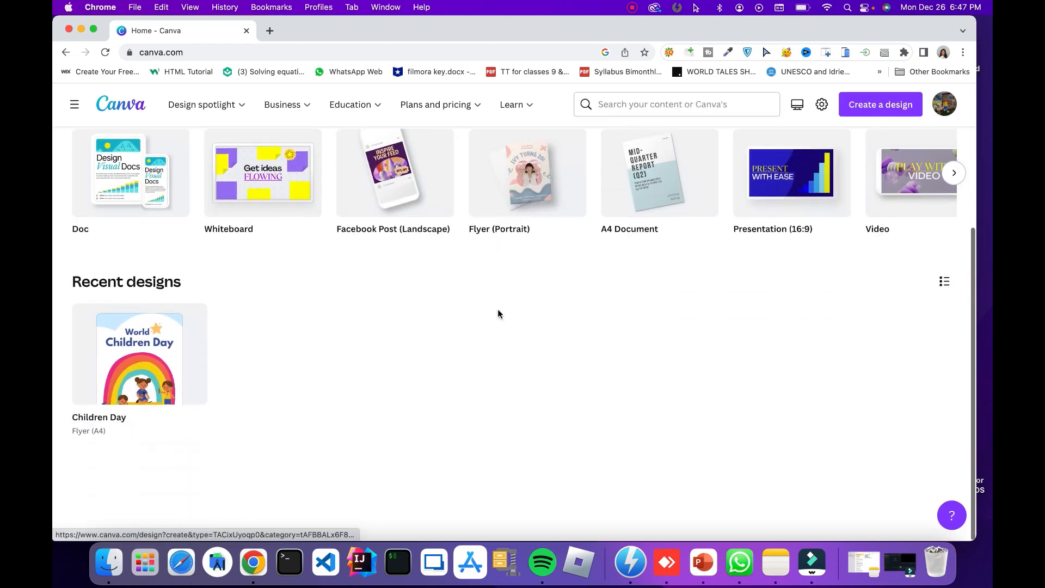
scroll(498, 310, up, 4)
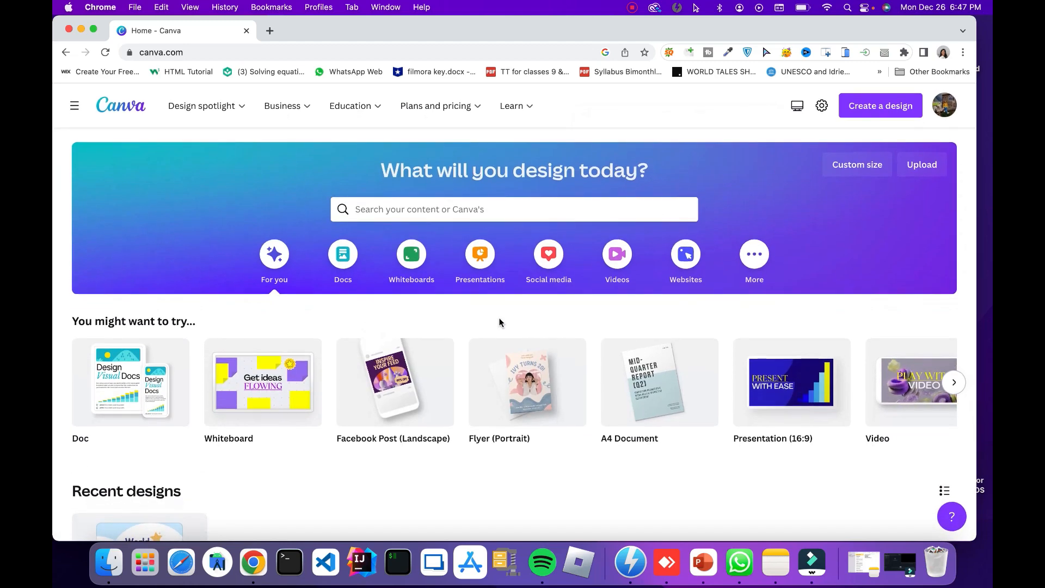
mouse_move(494, 352)
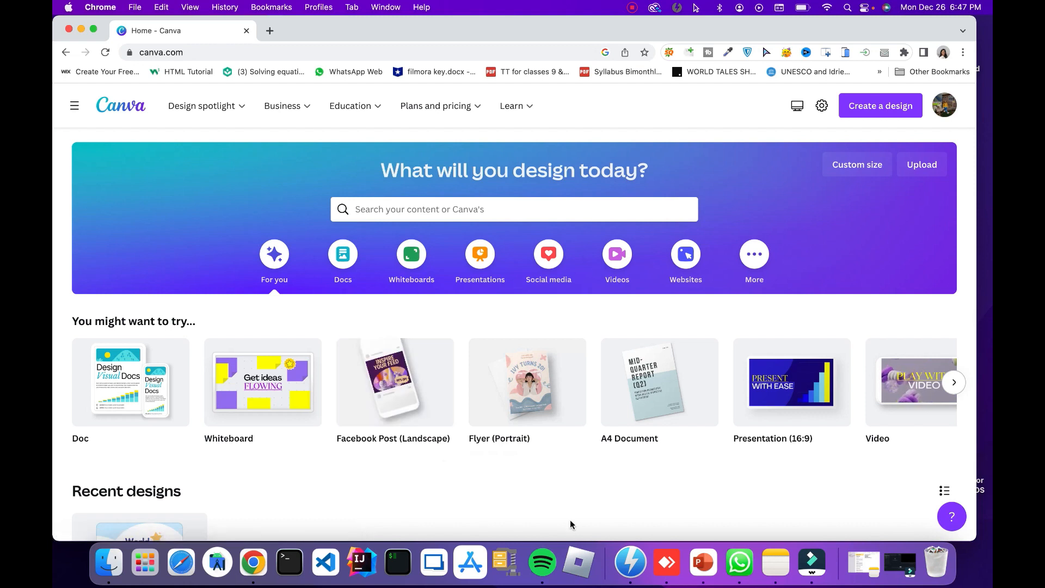
Search Canva's templates for "birthday invite"
click(395, 210)
text(birthday)
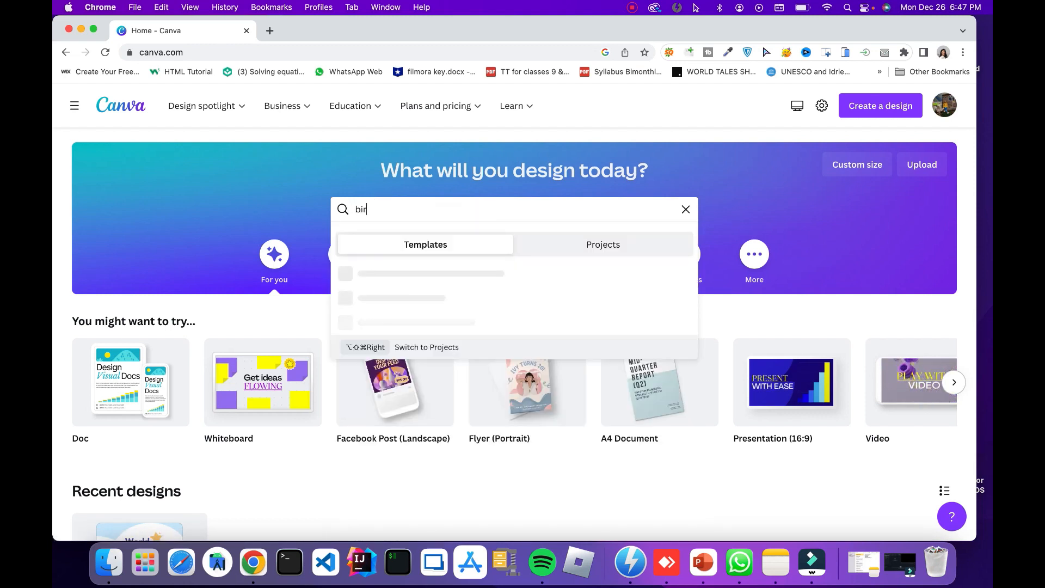
text( invite)
key(Return)
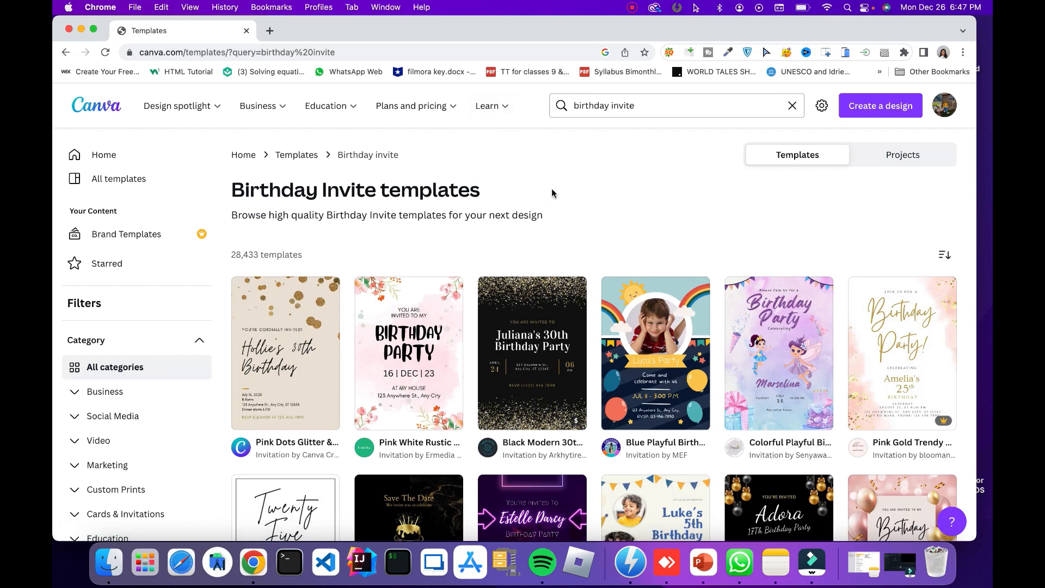
Browse the Birthday Invite templates, comparing the free designs with the paid and Pro ones
scroll(550, 197, down, 4)
scroll(550, 198, down, 7)
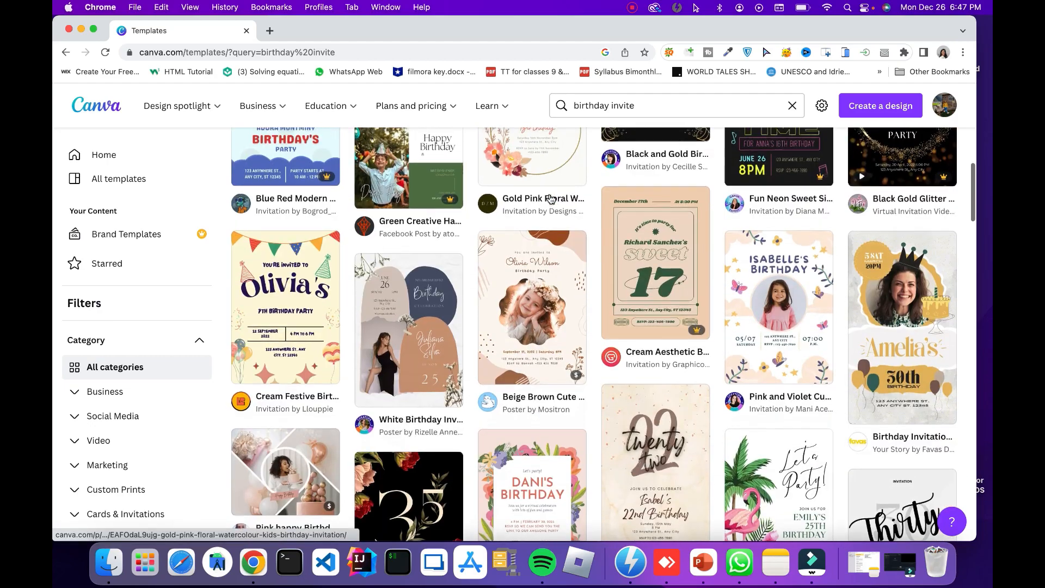
scroll(550, 197, down, 3)
scroll(550, 197, up, 14)
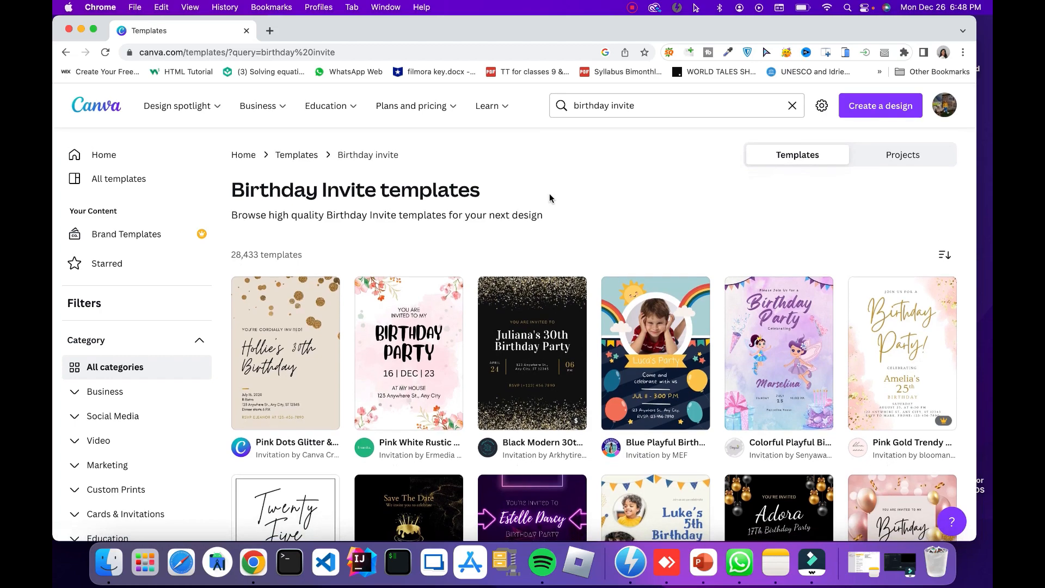
scroll(558, 305, down, 2)
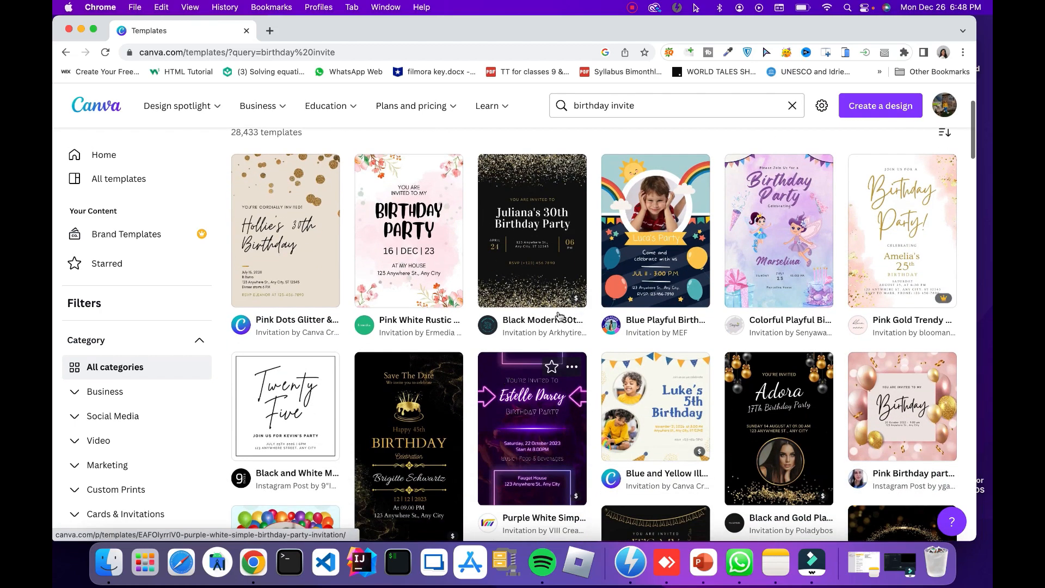
scroll(528, 474, down, 2)
scroll(528, 473, down, 3)
scroll(528, 473, down, 1)
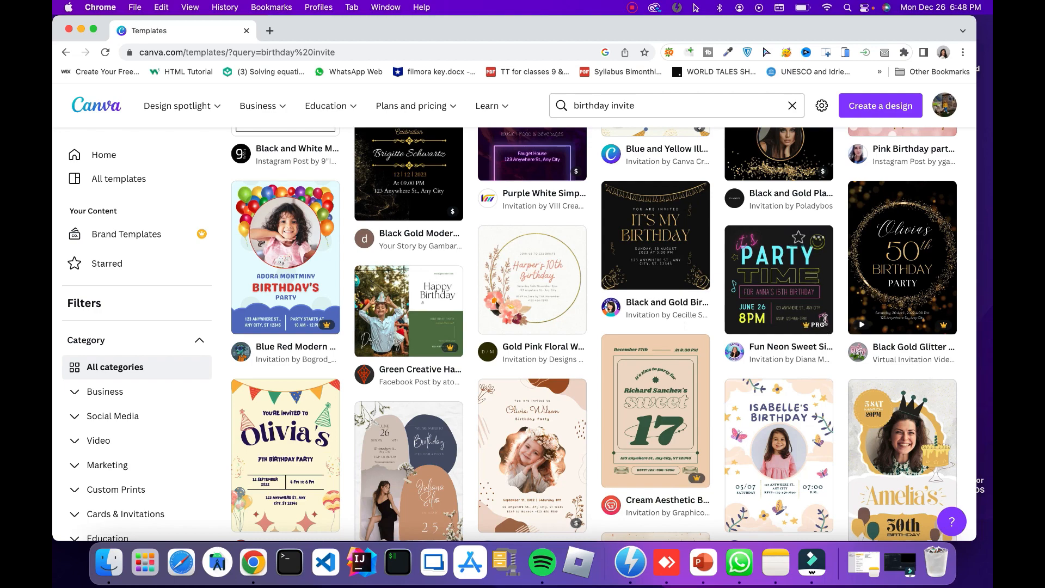
scroll(663, 334, up, 4)
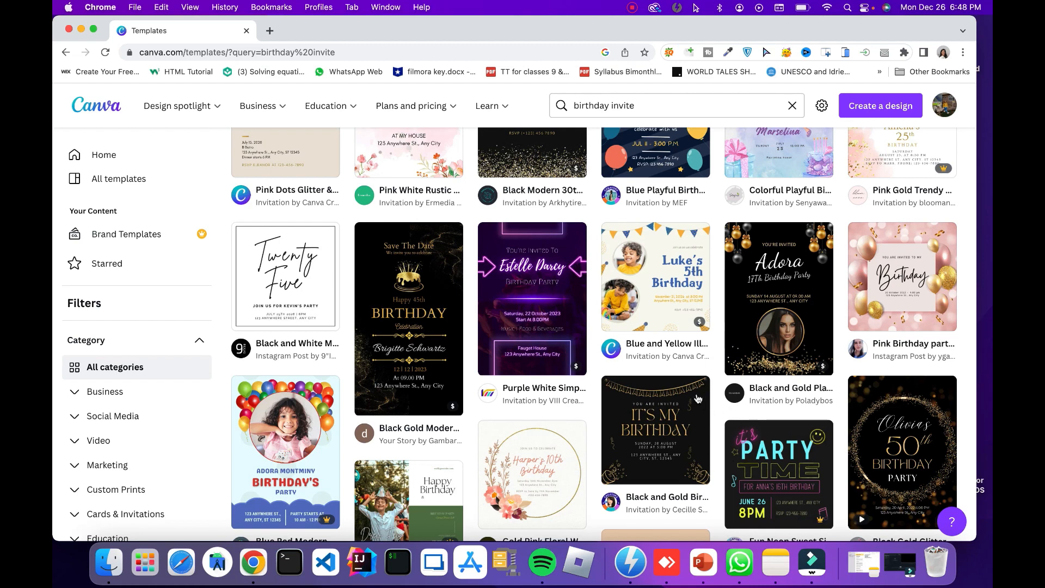
scroll(628, 369, up, 5)
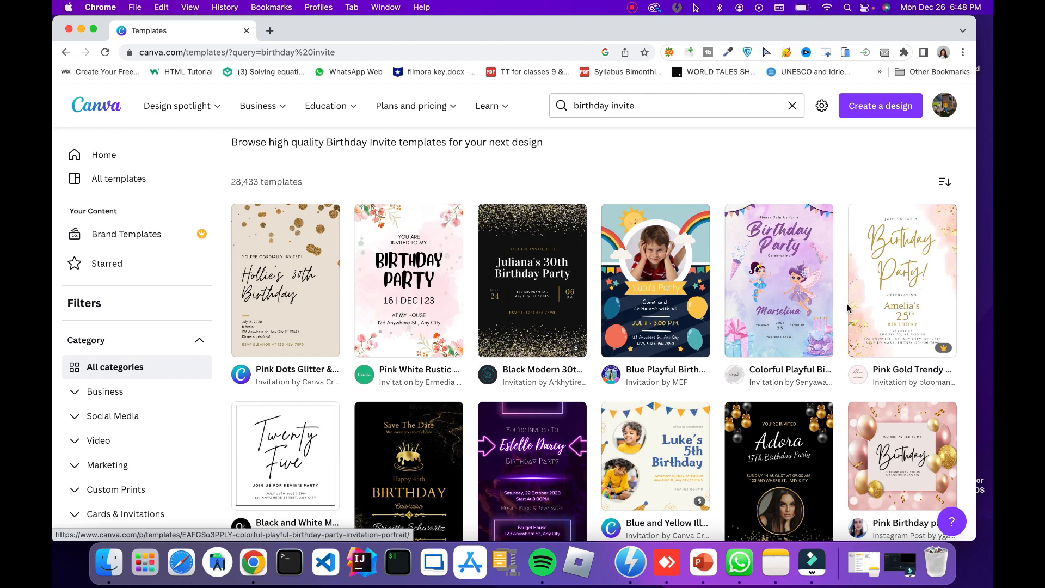
Open the "Colorful Playful Birthday party invitation portrait" template for customizing and skip the introductory tour
click(784, 287)
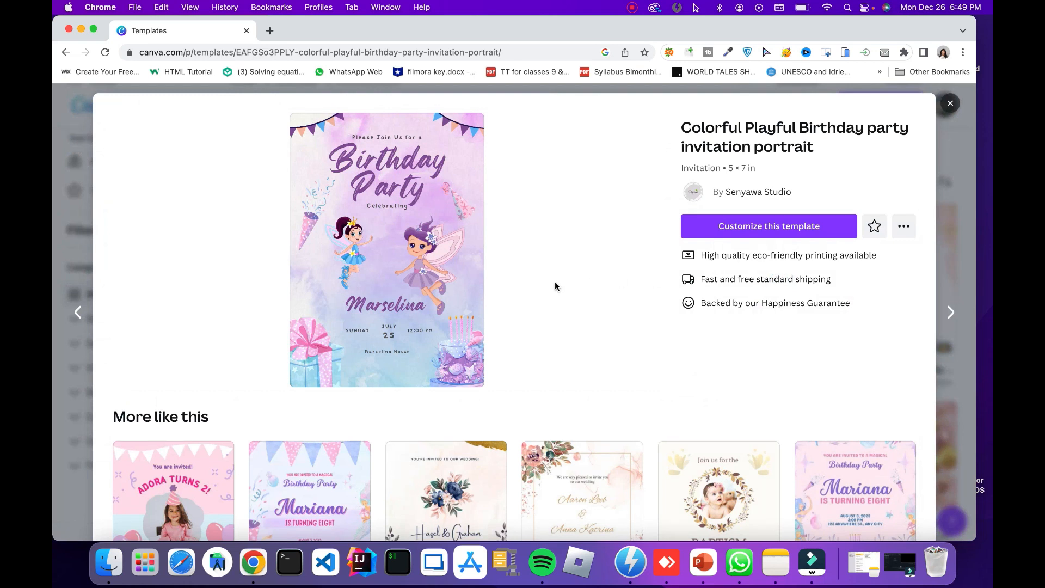
click(738, 232)
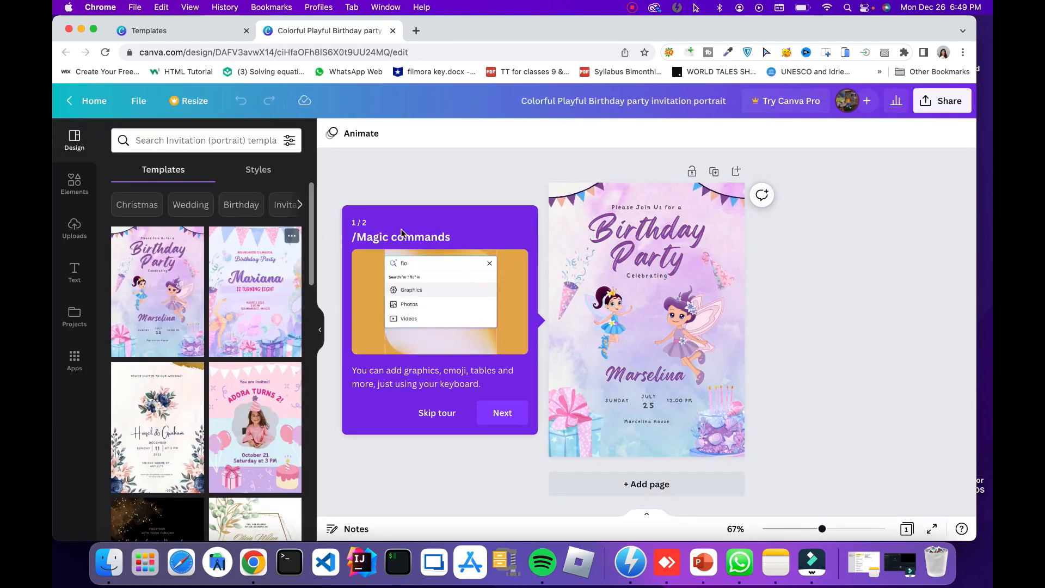
click(433, 415)
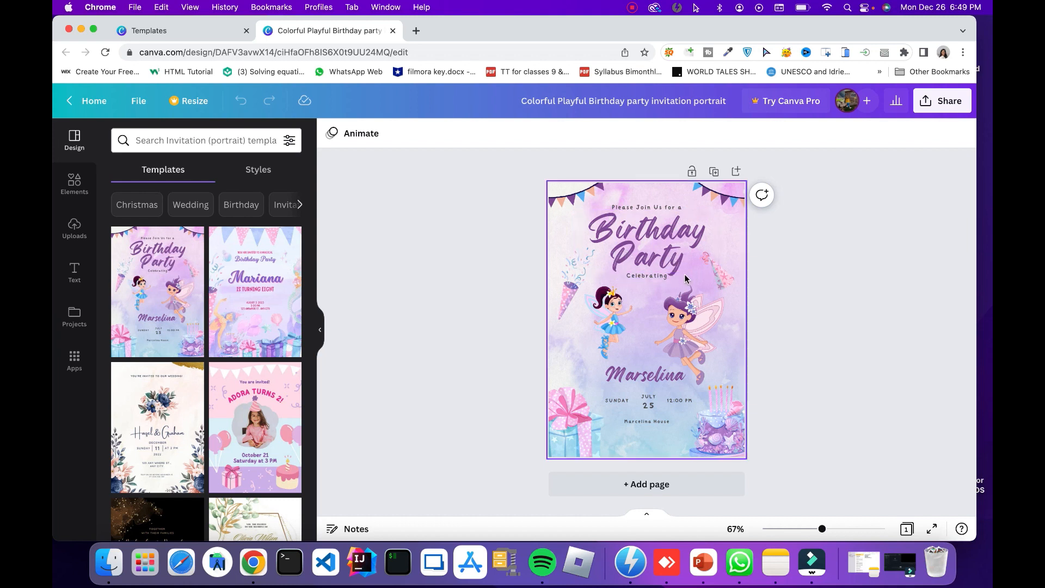
Replace the celebrant's name on the invitation with the new child's first name
double_click(649, 372)
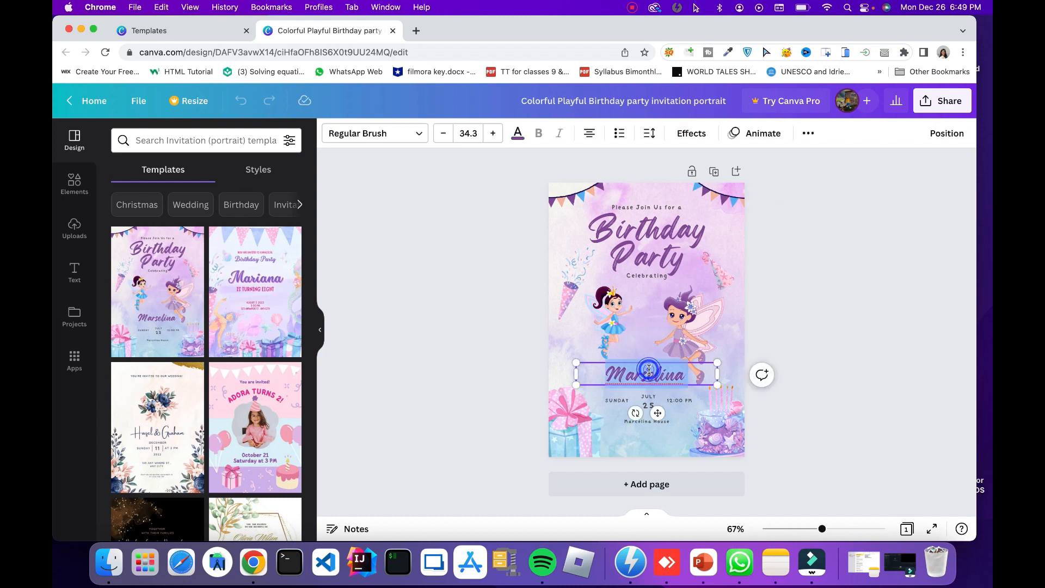
key(BackSpace)
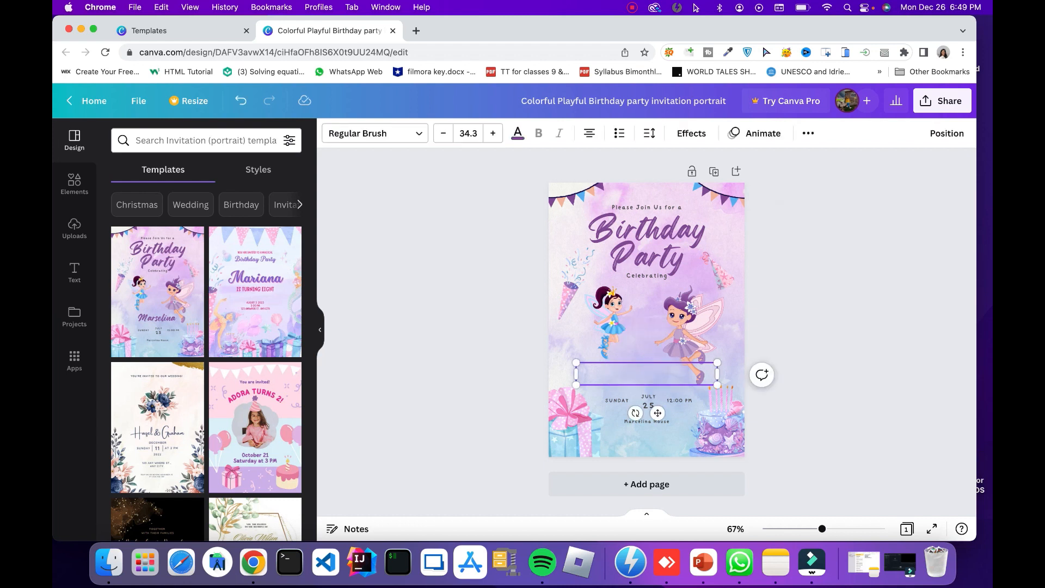
text(I man)
click(784, 327)
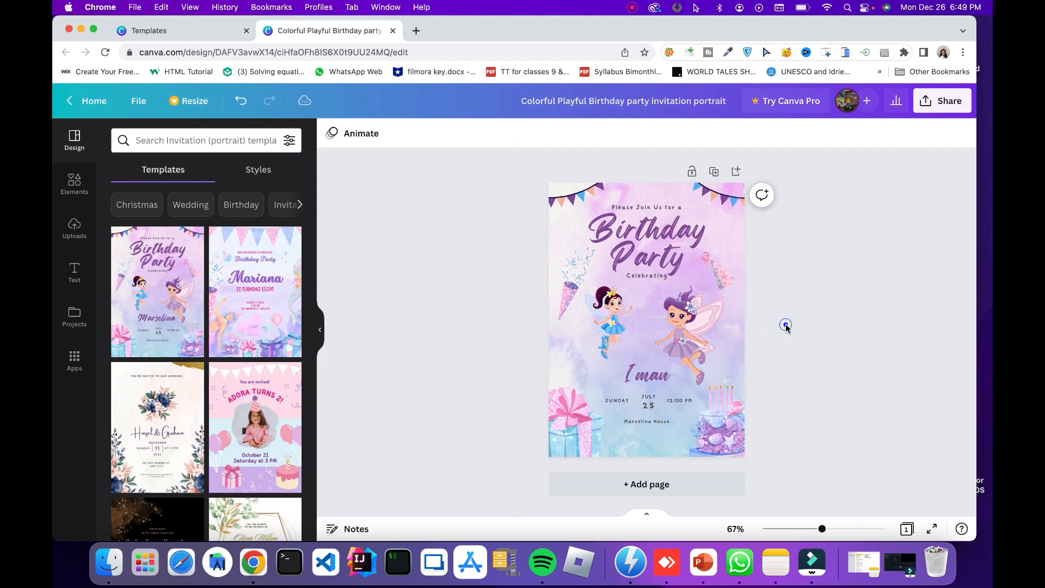
Change the party date on the invitation to Thursday, November 17
click(650, 398)
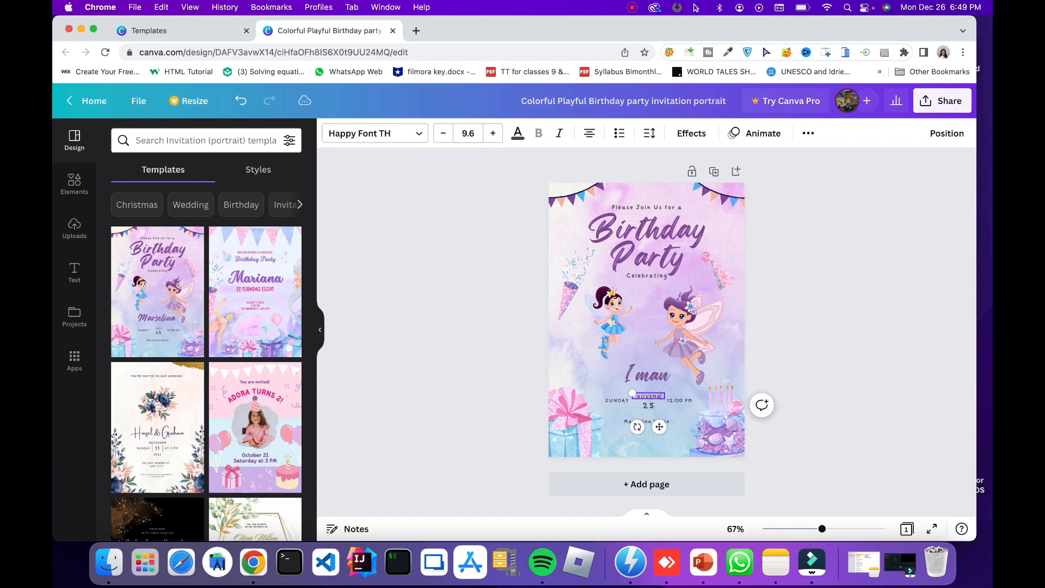
click(817, 374)
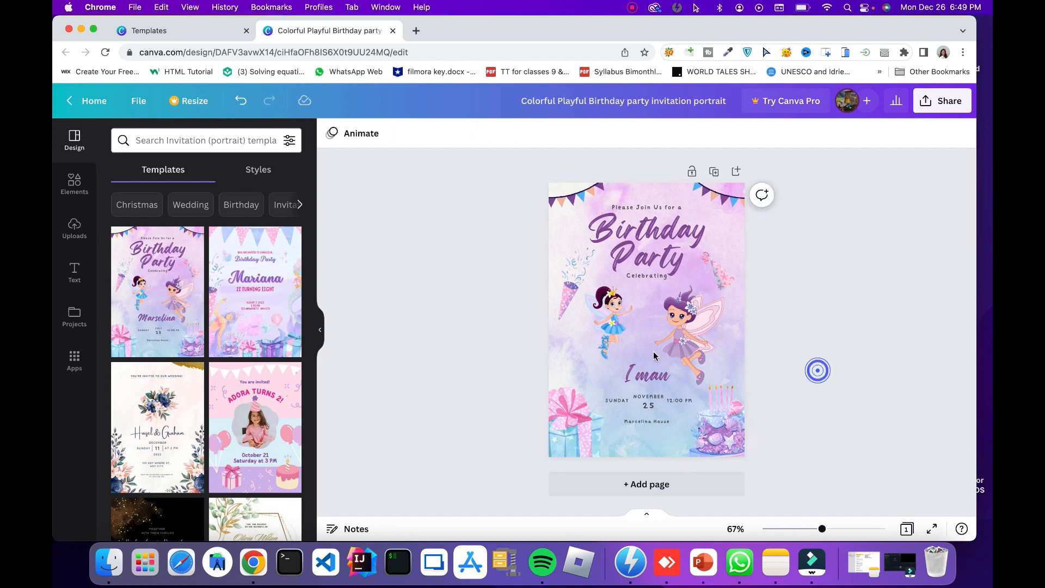
click(613, 403)
click(613, 401)
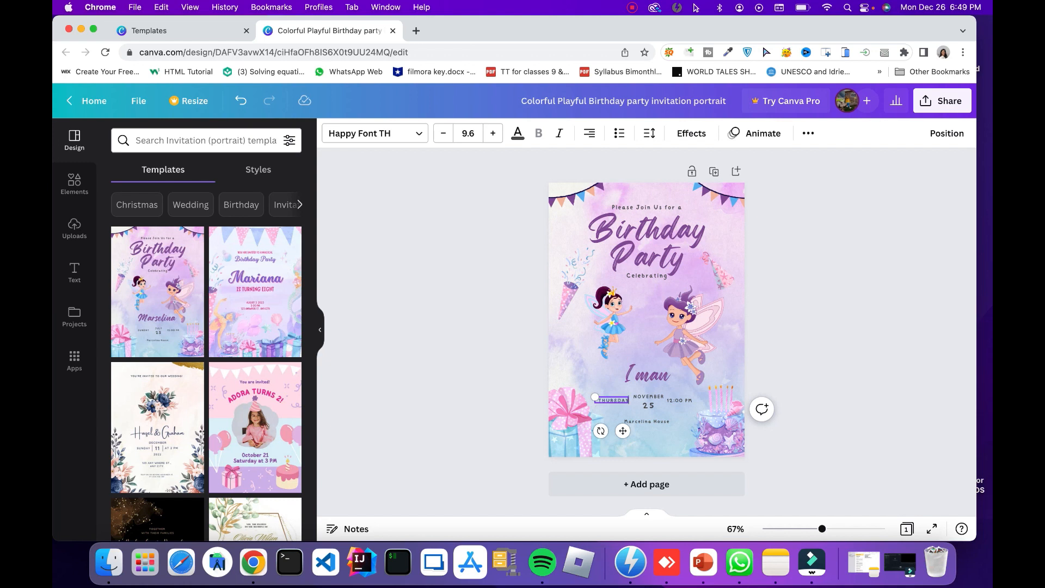
click(816, 356)
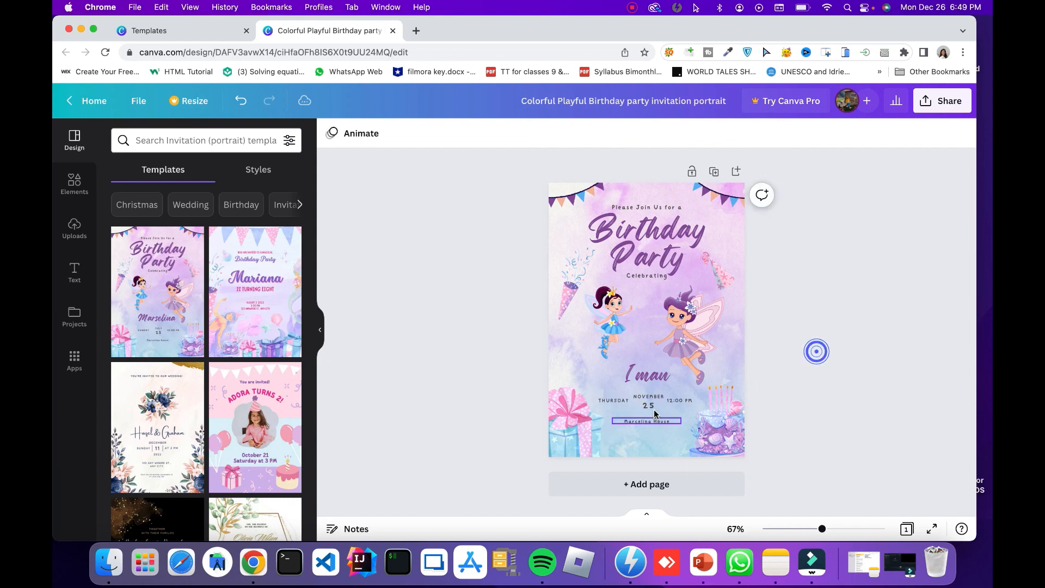
click(647, 408)
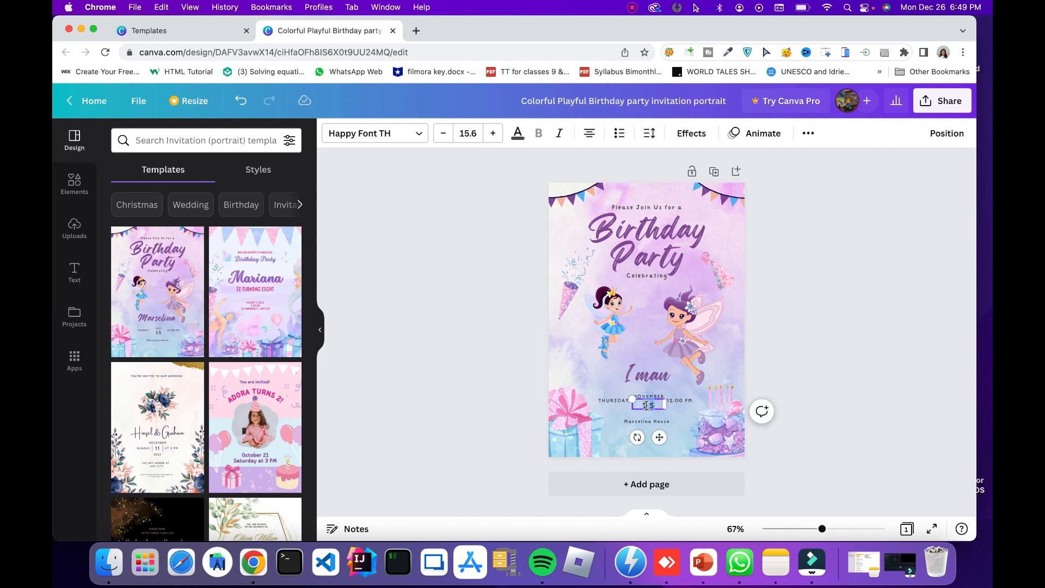
click(824, 400)
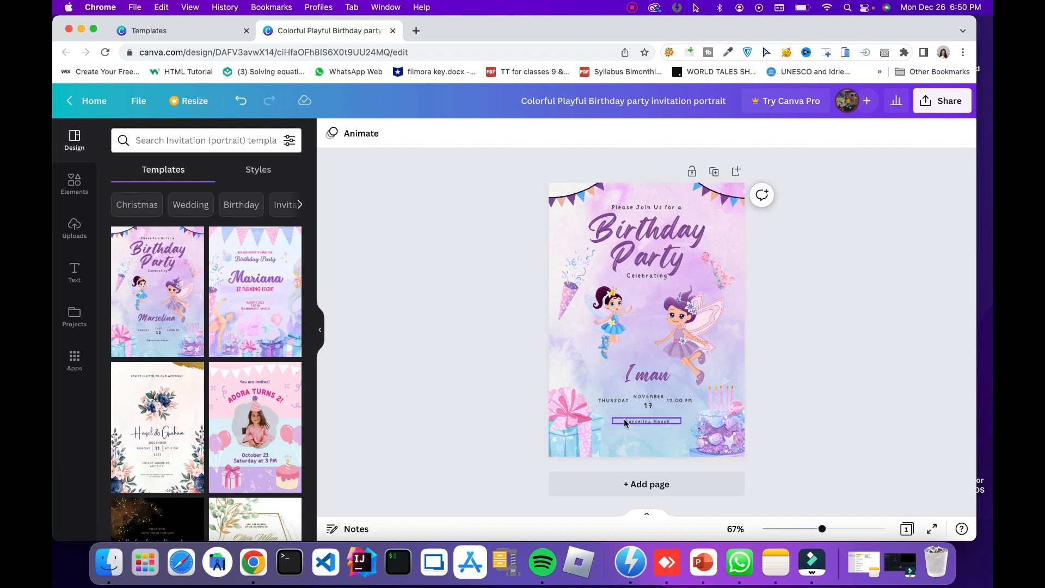
Replace the venue line beneath the date with "Garden"
click(647, 420)
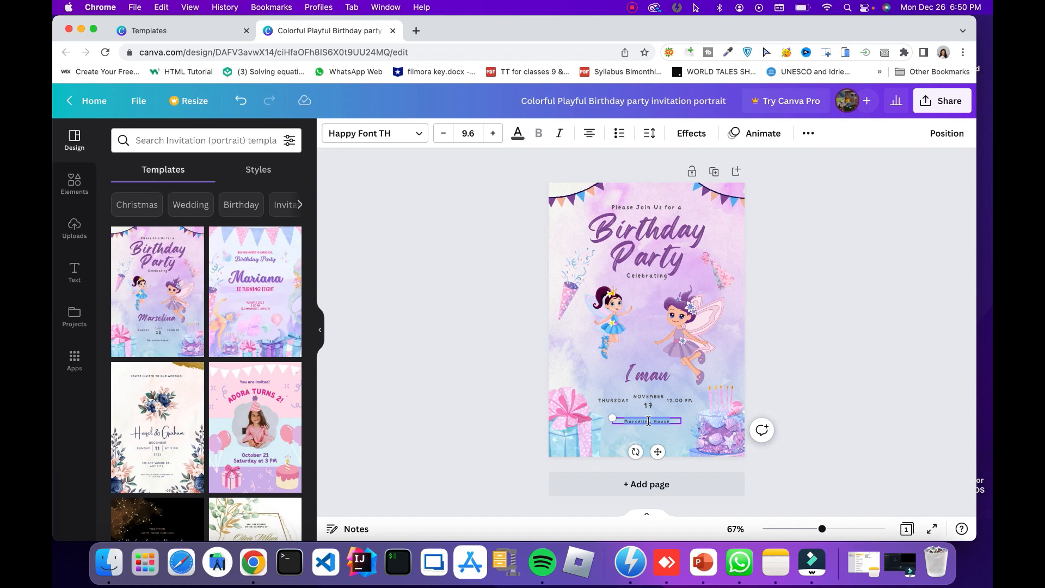
text(G)
click(749, 417)
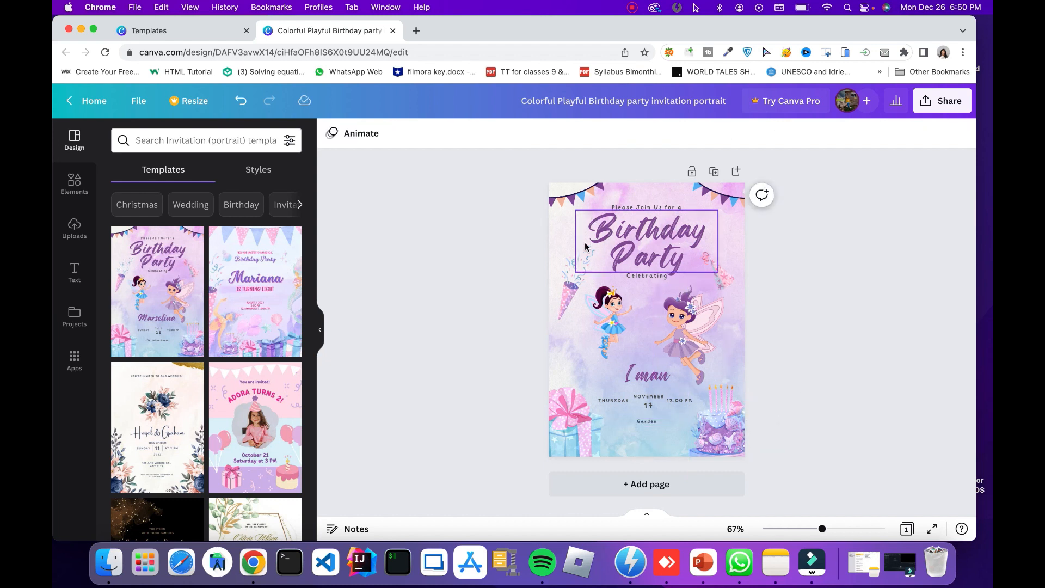
Delete the invitation's purple watercolour background image and look through the other invitation templates
click(562, 361)
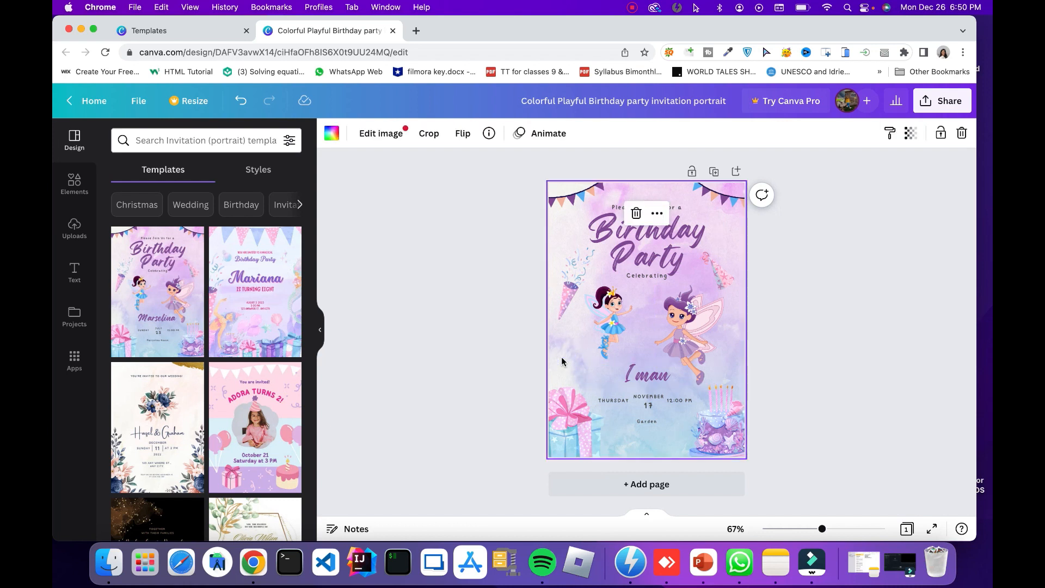
key(BackSpace)
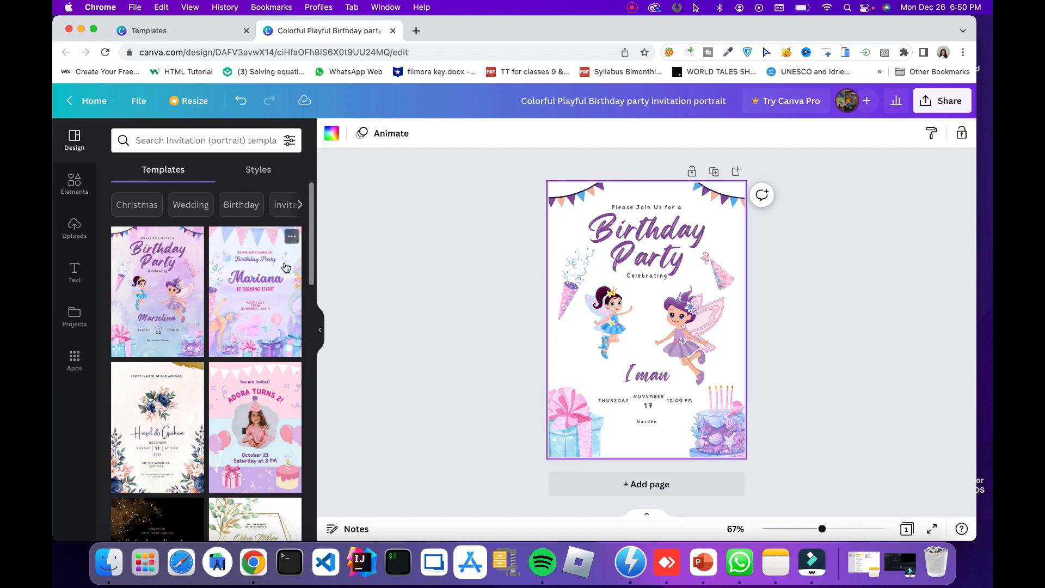
scroll(210, 372, down, 10)
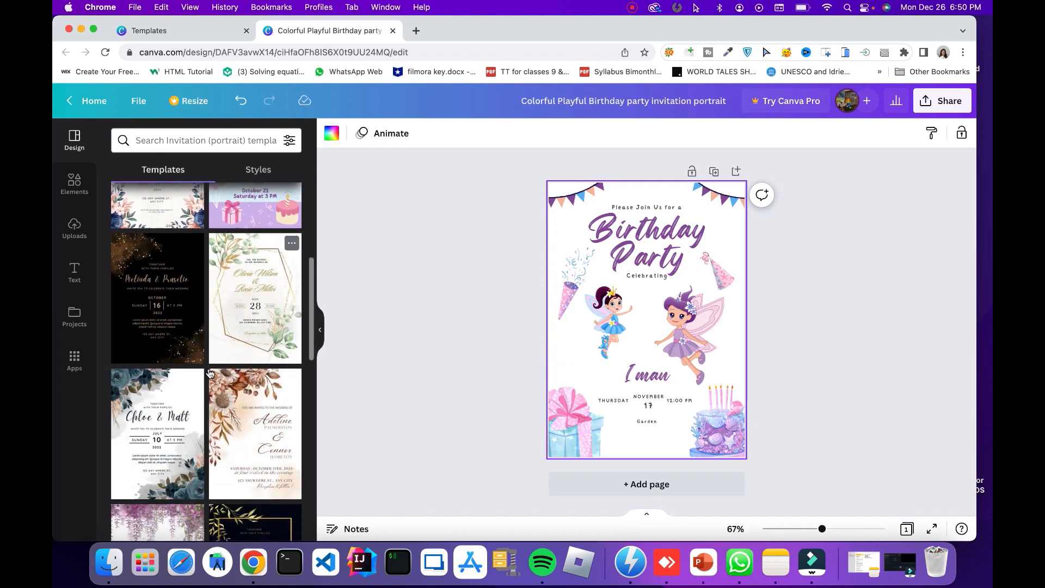
scroll(210, 373, up, 10)
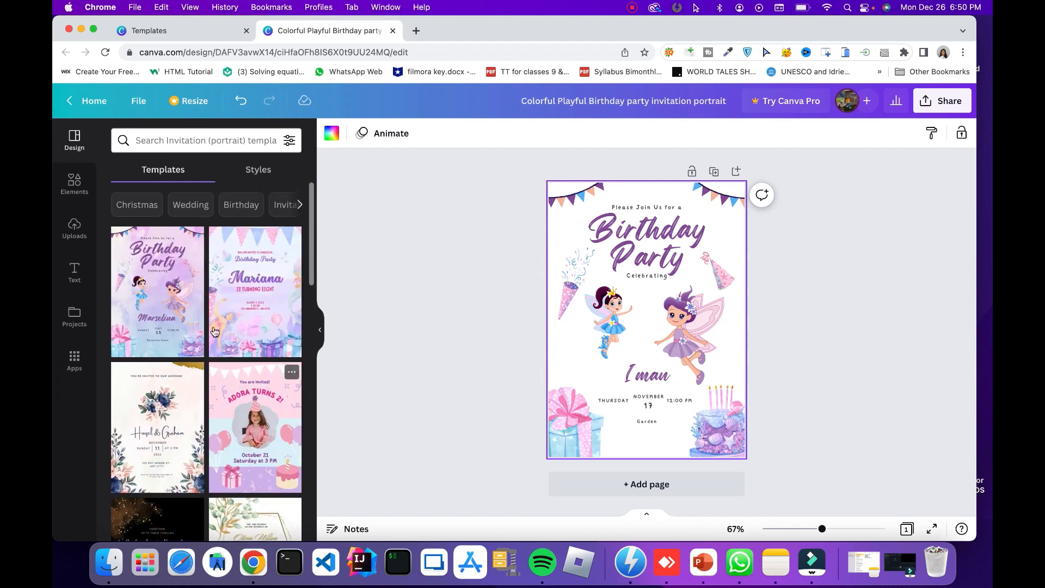
mouse_move(239, 414)
mouse_down()
mouse_move(460, 355)
mouse_move(610, 285)
mouse_move(277, 404)
mouse_move(226, 405)
mouse_up()
Add the cupcake graphic from Elements, shrink it and place it above the pink gift box, beside the blue fairy
click(85, 186)
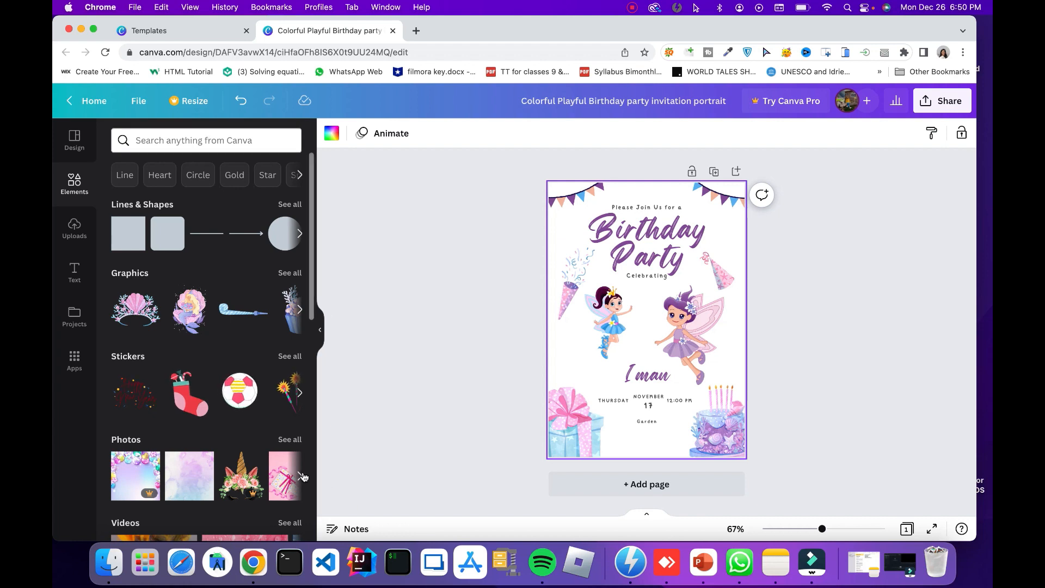
scroll(256, 387, down, 2)
scroll(256, 387, up, 2)
click(300, 311)
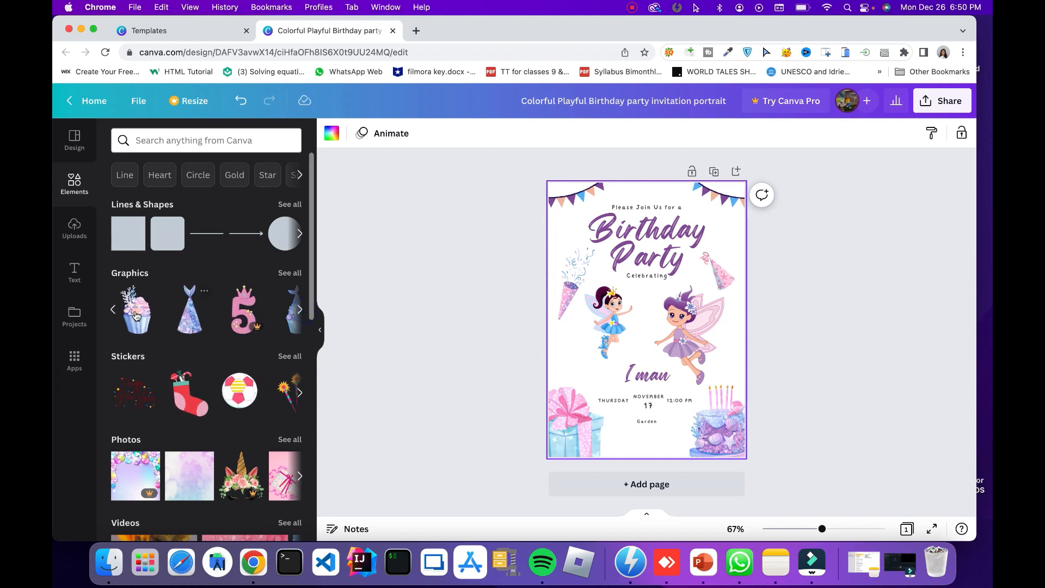
click(111, 311)
click(301, 311)
drag(138, 316, 603, 376)
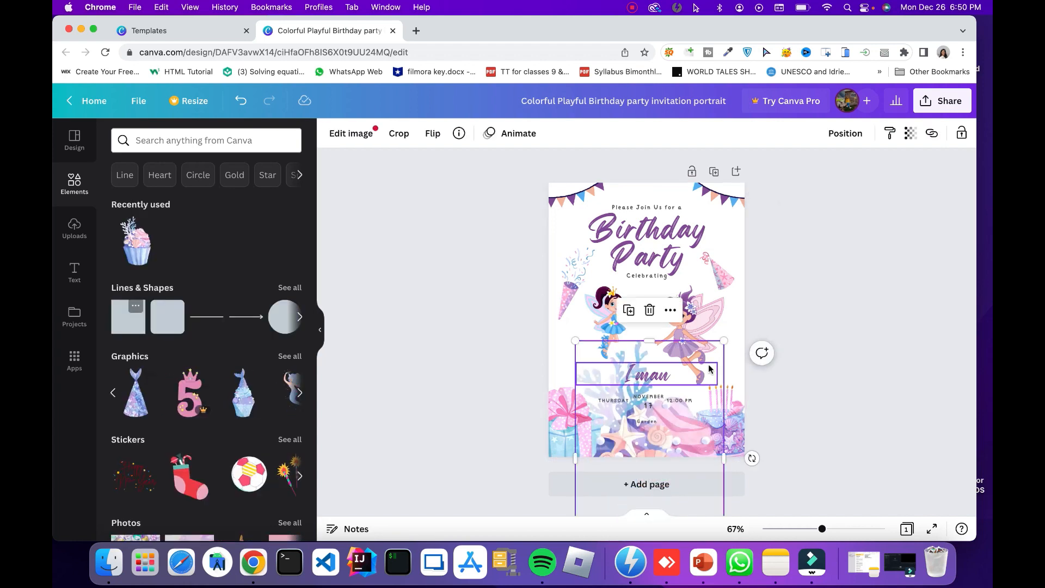
drag(727, 347, 576, 353)
click(490, 355)
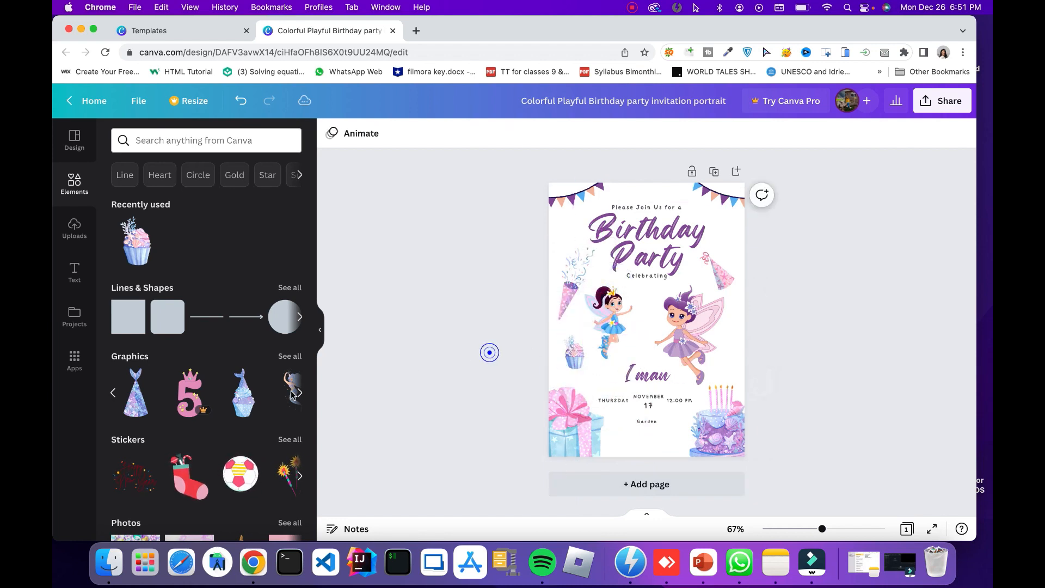
Add the mermaid-tail party hat graphic, shrink it and place it on the purple fairy's head
drag(129, 414, 659, 283)
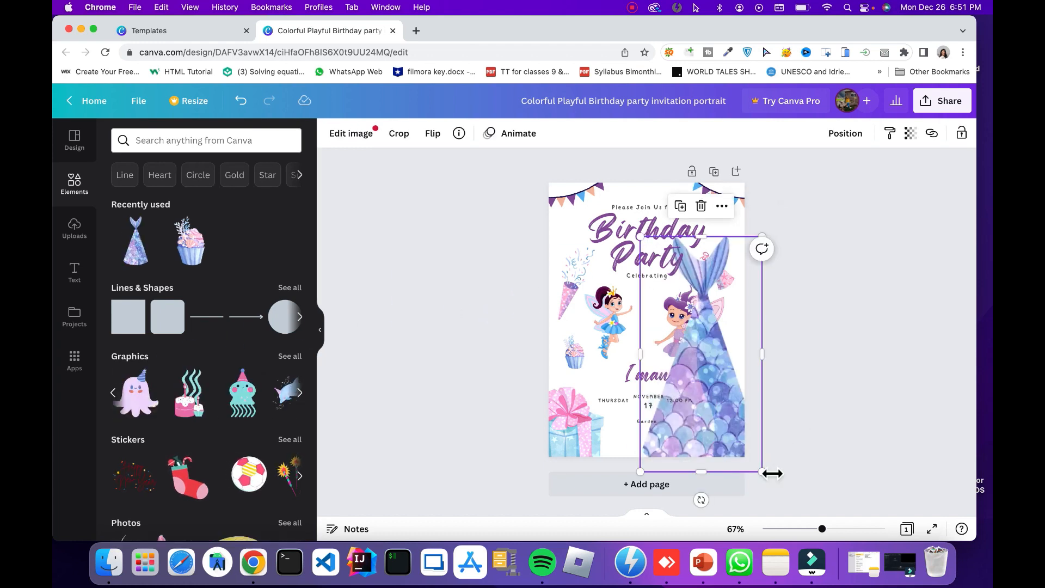
drag(769, 482, 670, 286)
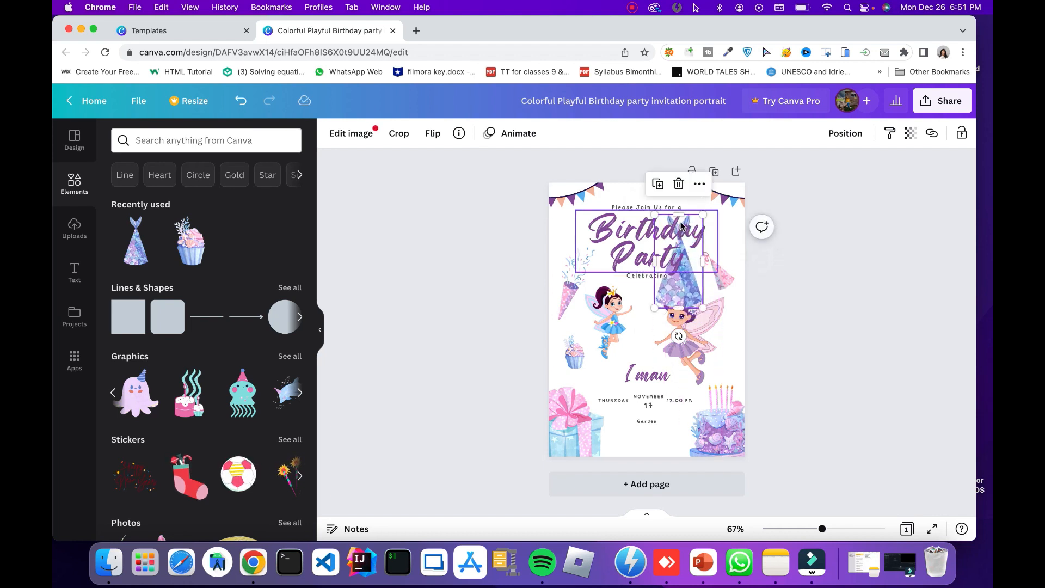
drag(659, 222, 678, 258)
drag(693, 302, 680, 303)
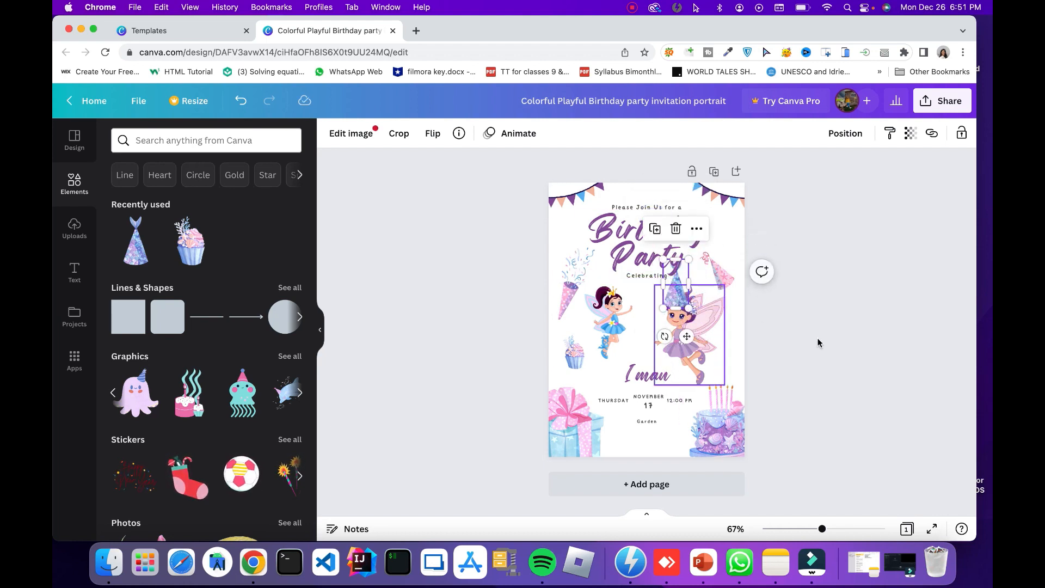
click(817, 340)
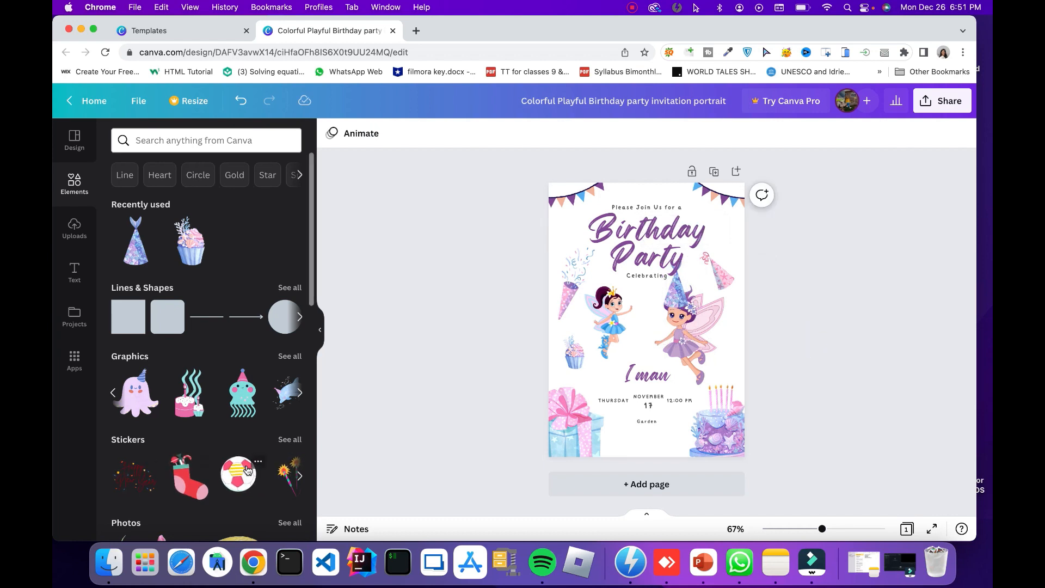
Look through the stickers and element collections, and search the elements for "birthday"
click(299, 475)
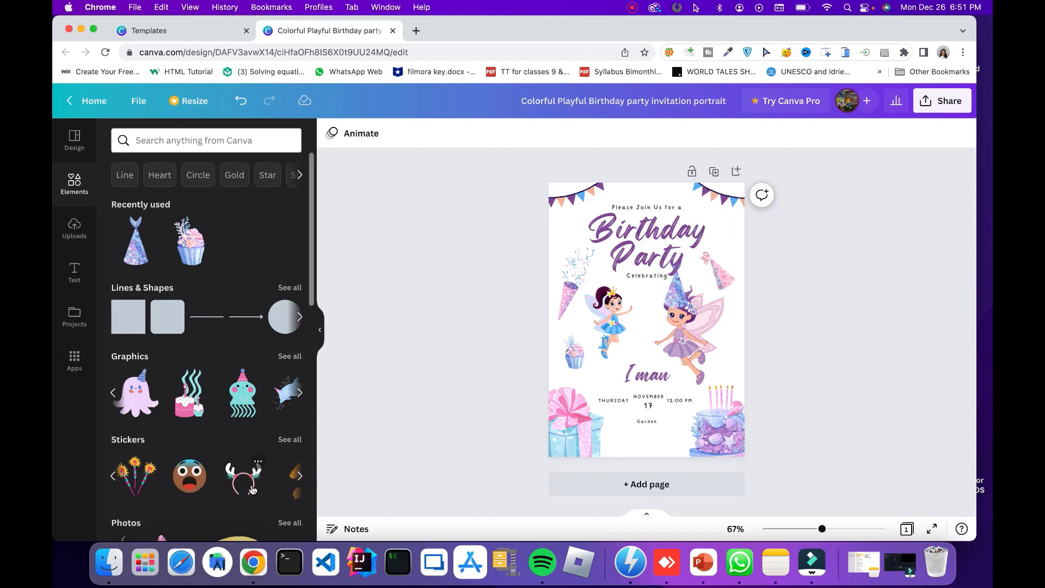
click(300, 475)
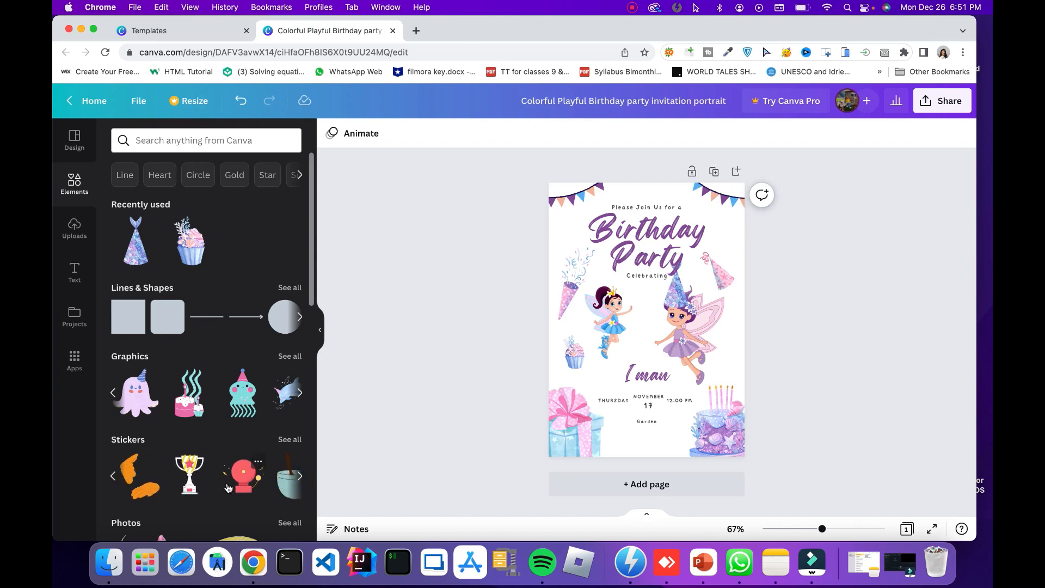
scroll(228, 487, down, 10)
scroll(228, 487, down, 12)
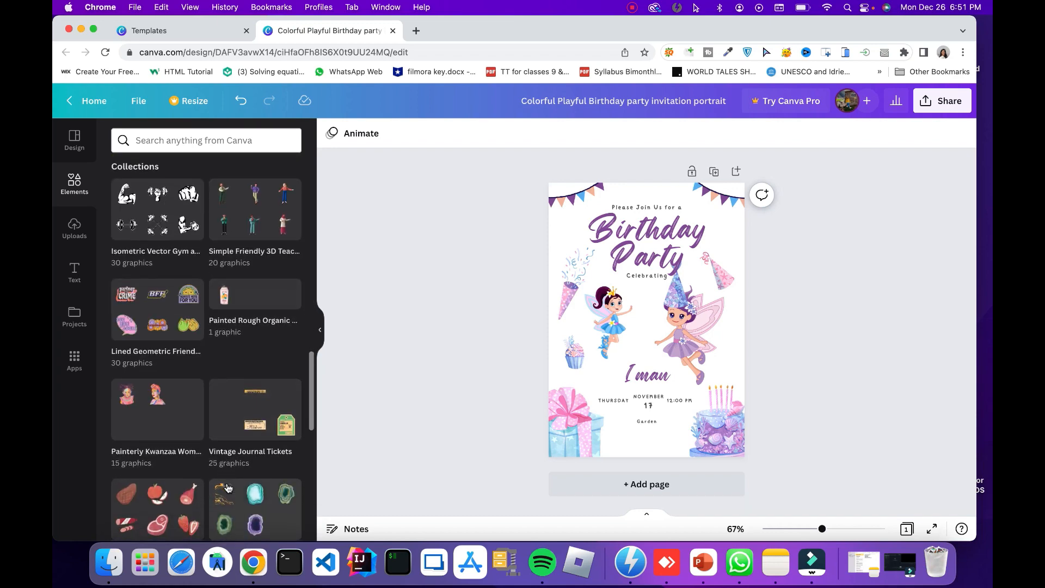
scroll(228, 487, down, 3)
scroll(228, 487, up, 20)
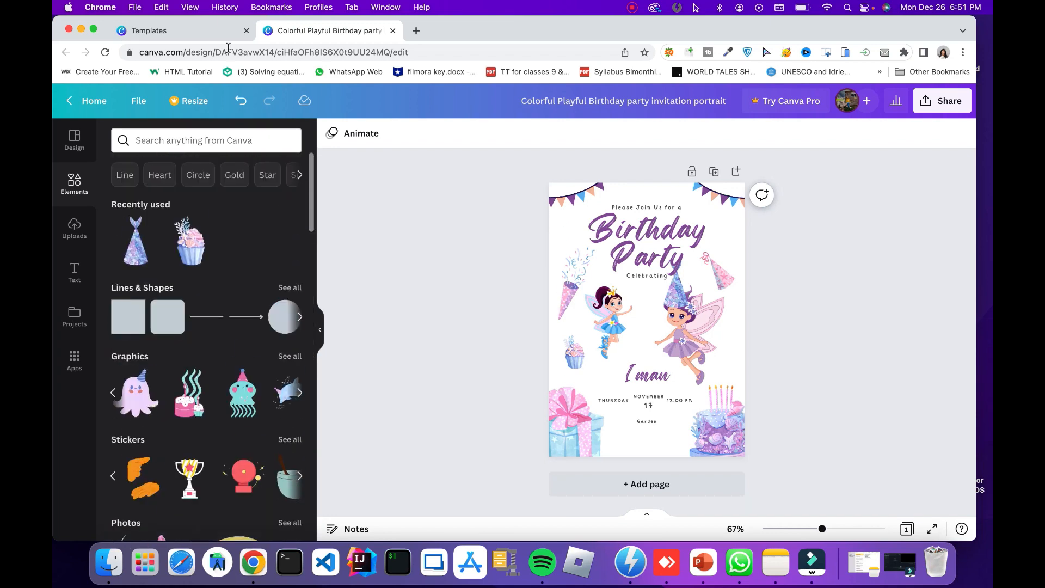
click(189, 141)
text(birthday)
key(Return)
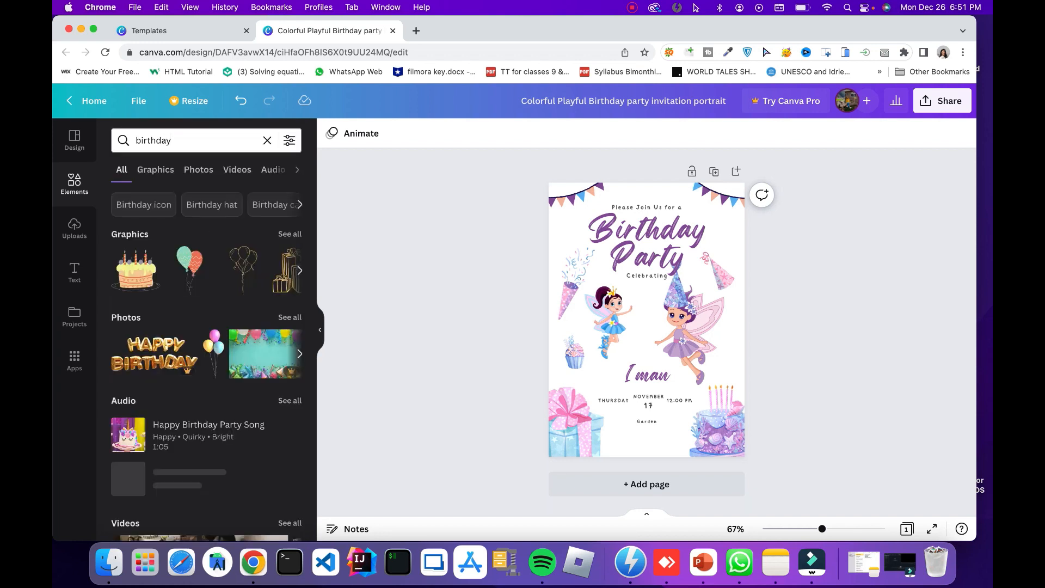
Add the layered cake graphic, shrunk between the two fairies, and place the green and orange balloons beside the "Birthday Party" title
drag(162, 270, 651, 344)
drag(689, 377, 651, 358)
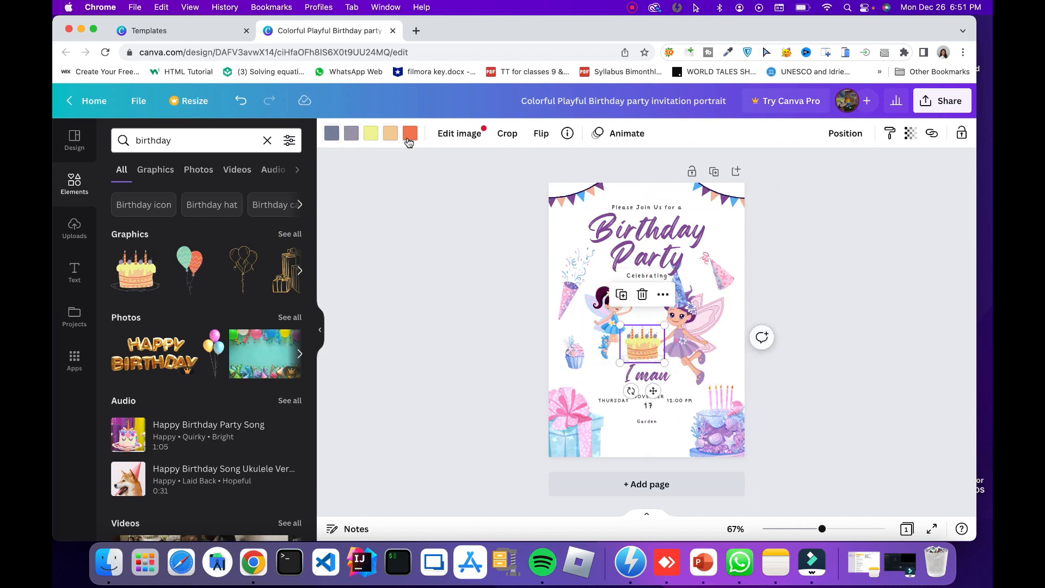
click(345, 330)
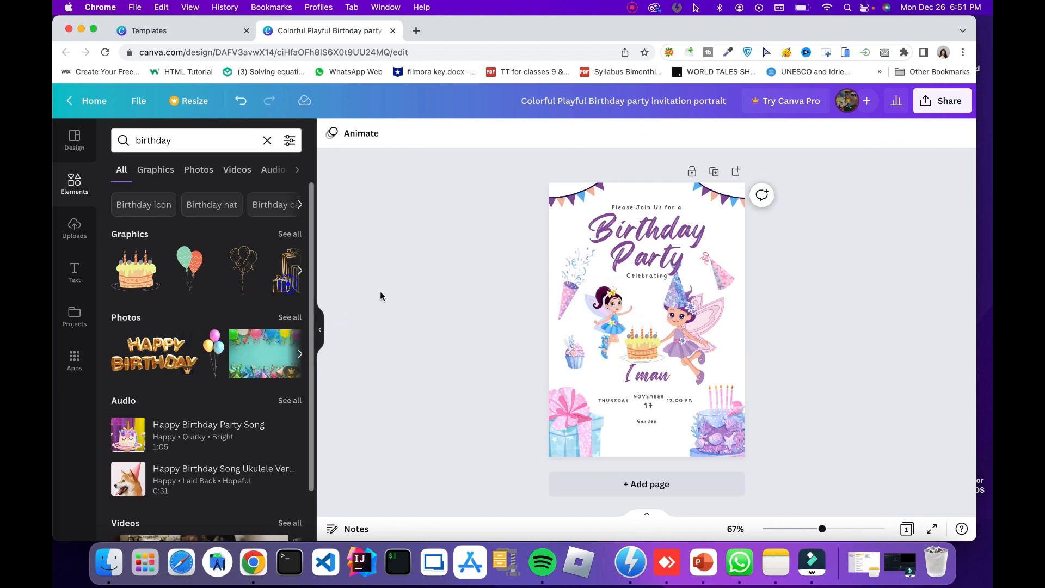
drag(190, 285, 570, 283)
click(465, 301)
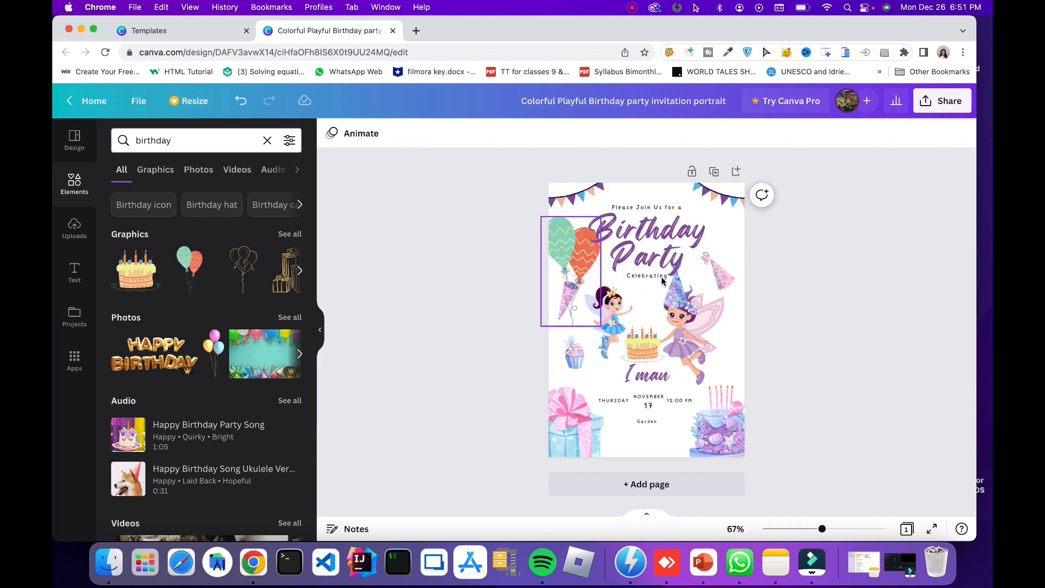
Find the teal photo with colourful streamers among the birthday photos and set it as the invitation's background
scroll(218, 406, down, 2)
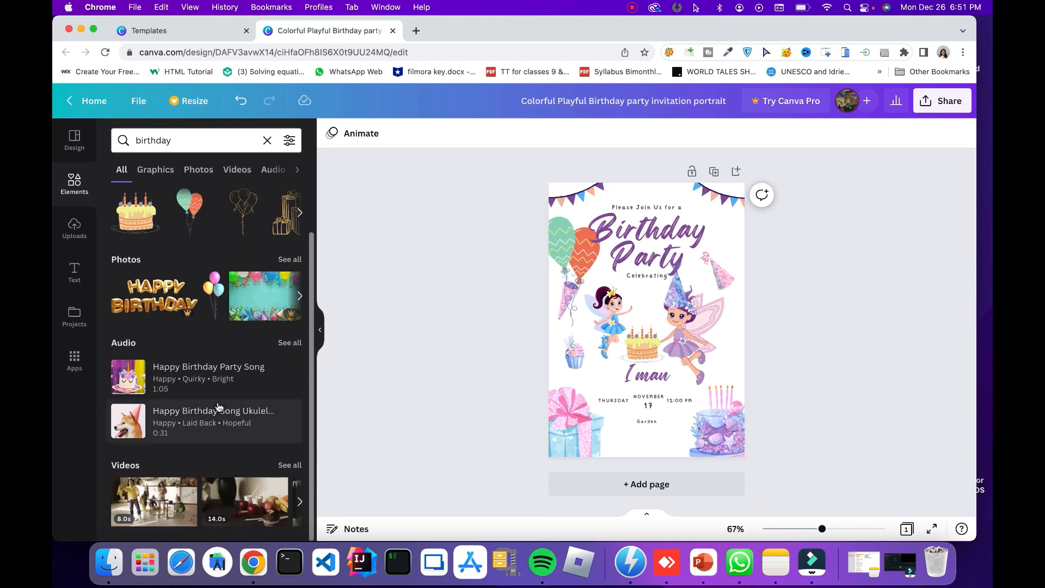
click(299, 296)
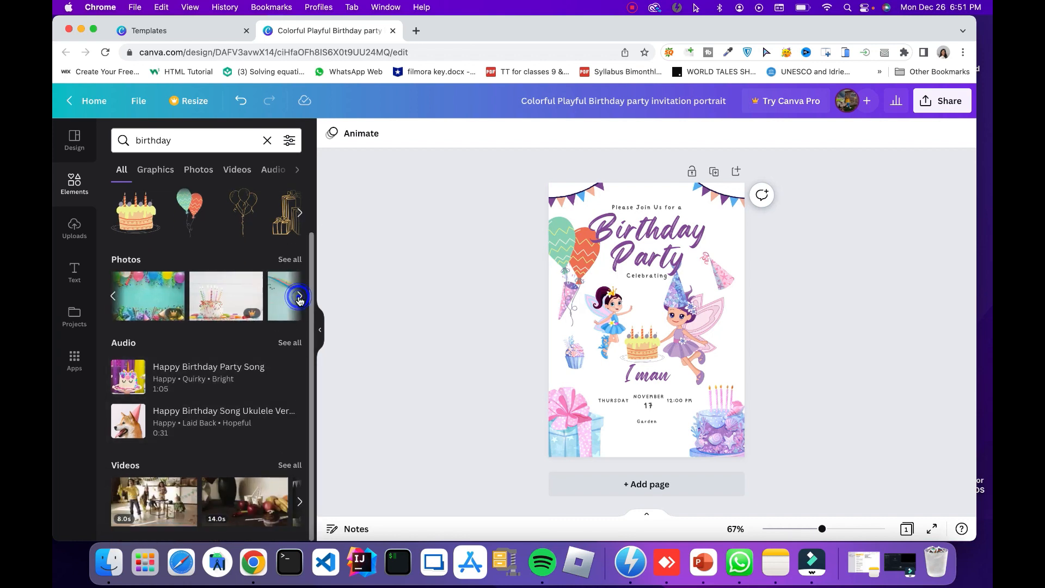
click(300, 297)
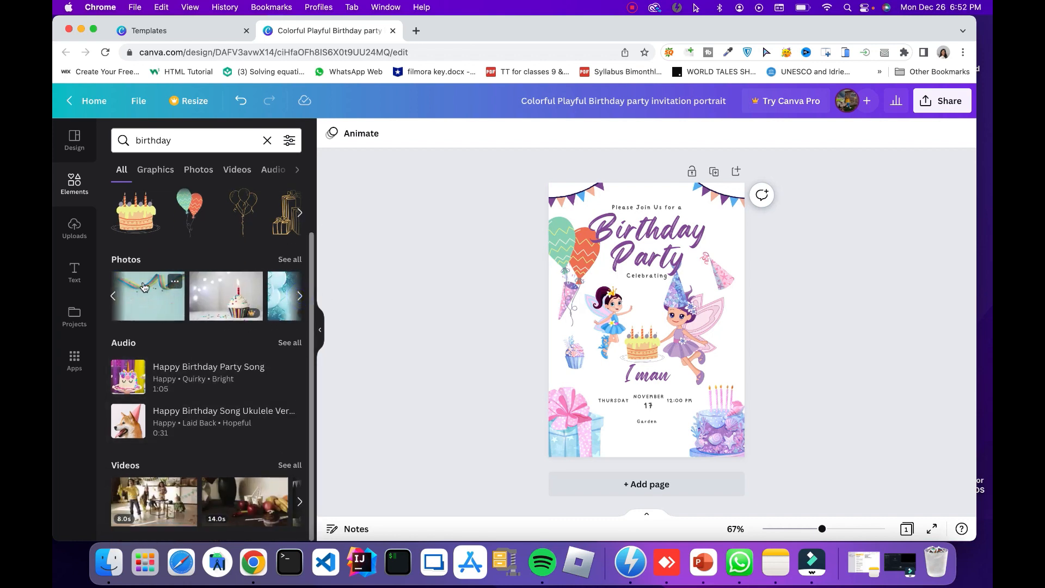
drag(135, 303, 554, 367)
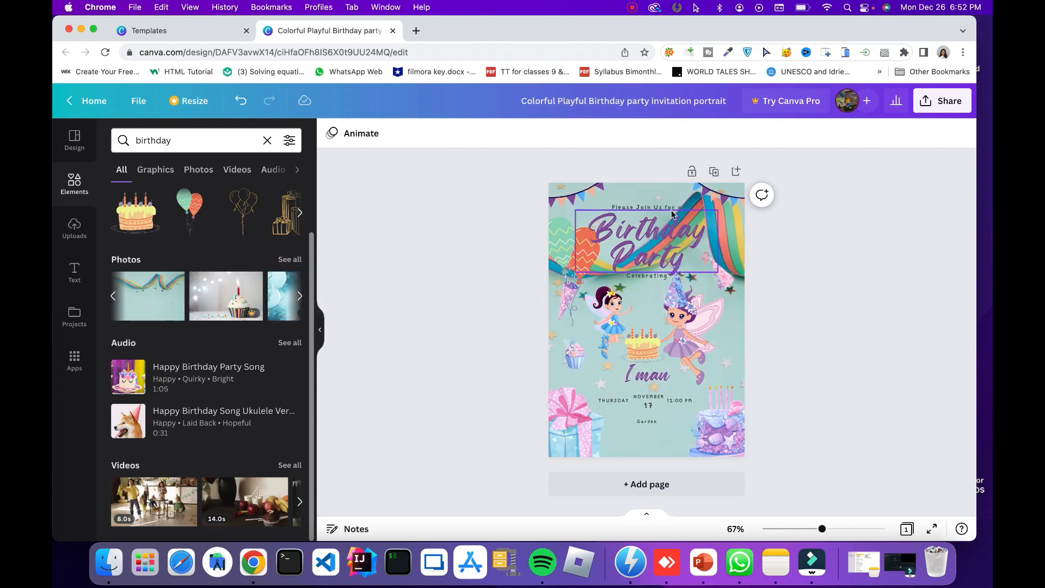
Change the text colour of the "Birthday Party" title to white
click(638, 237)
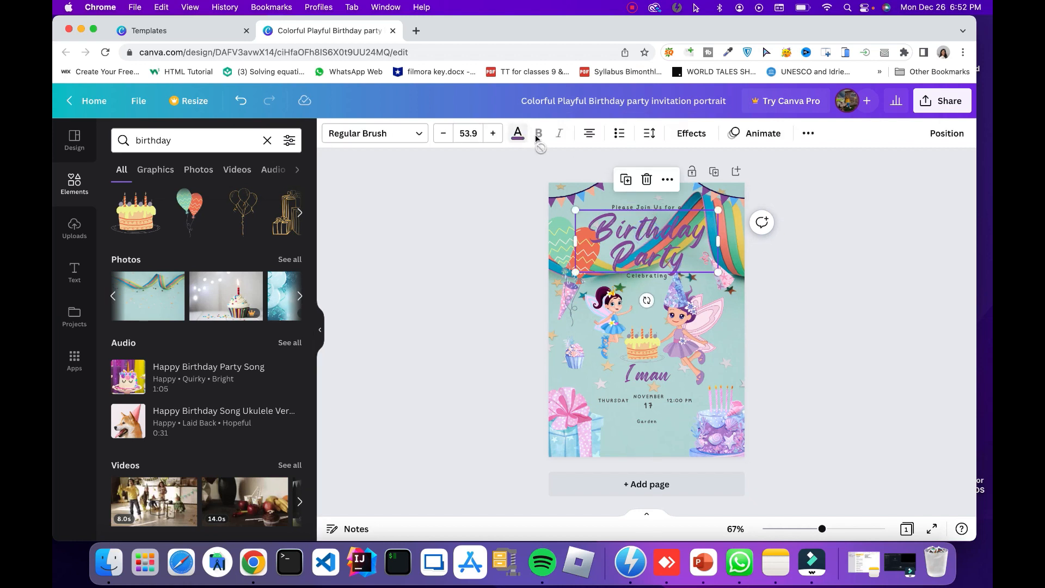
click(518, 134)
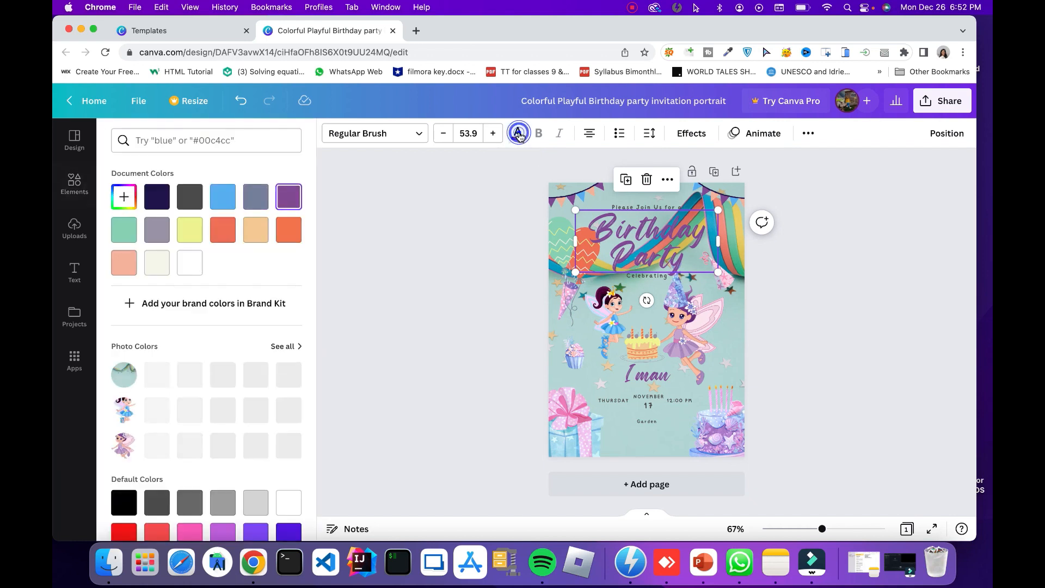
click(201, 267)
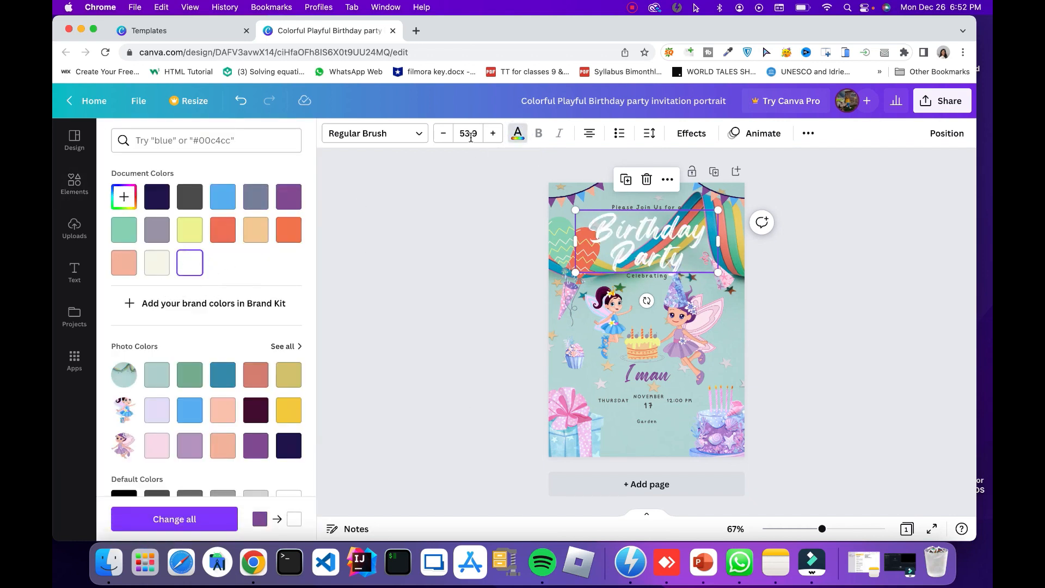
Try a larger font size on the "Birthday Party" title and reduce it back to its original size
click(491, 137)
click(491, 138)
click(491, 137)
click(491, 137)
click(491, 137)
click(491, 137)
click(491, 137)
click(444, 138)
click(444, 138)
click(444, 137)
click(444, 138)
click(443, 137)
click(443, 137)
click(443, 137)
Change the text colour of the celebrant's name to the dark navy from the purple fairy's photo colours
click(646, 370)
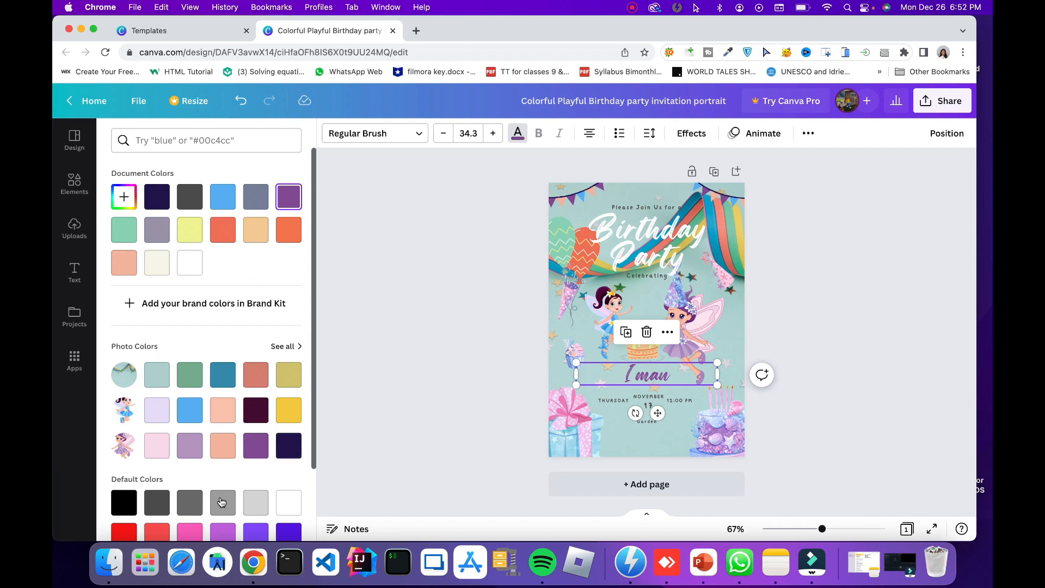
click(288, 455)
click(452, 414)
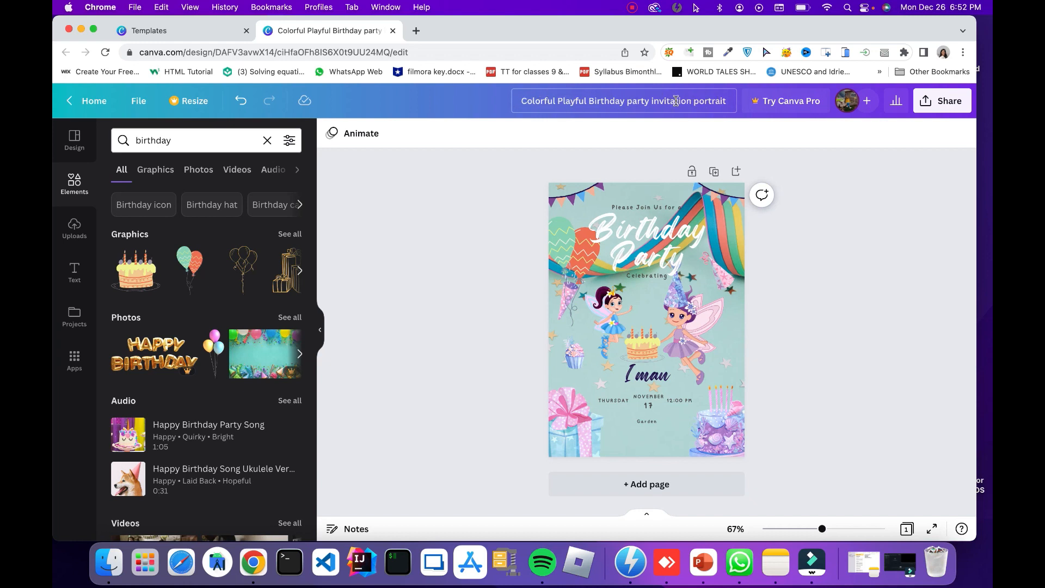
Rename the design with the celebrant's first name in possessive form followed by "Birthday Party"
click(637, 102)
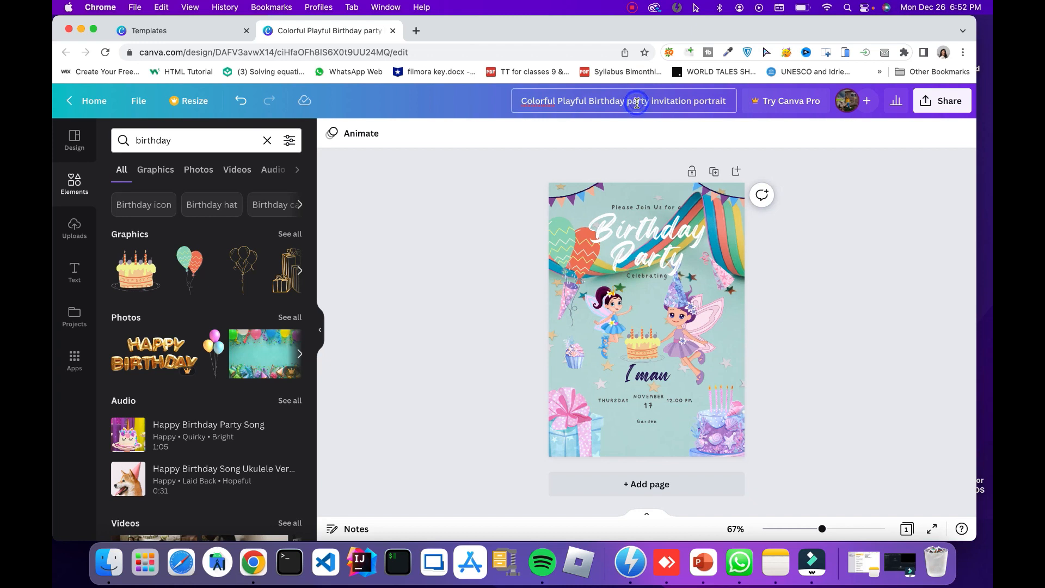
key(super+a)
key(BackSpace)
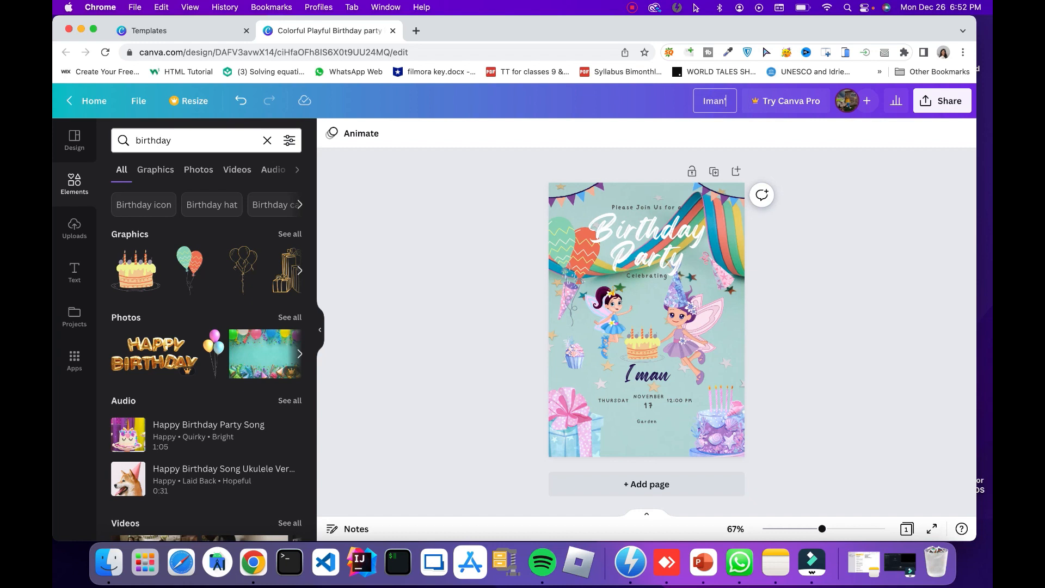
text(Iman's Birthday Party)
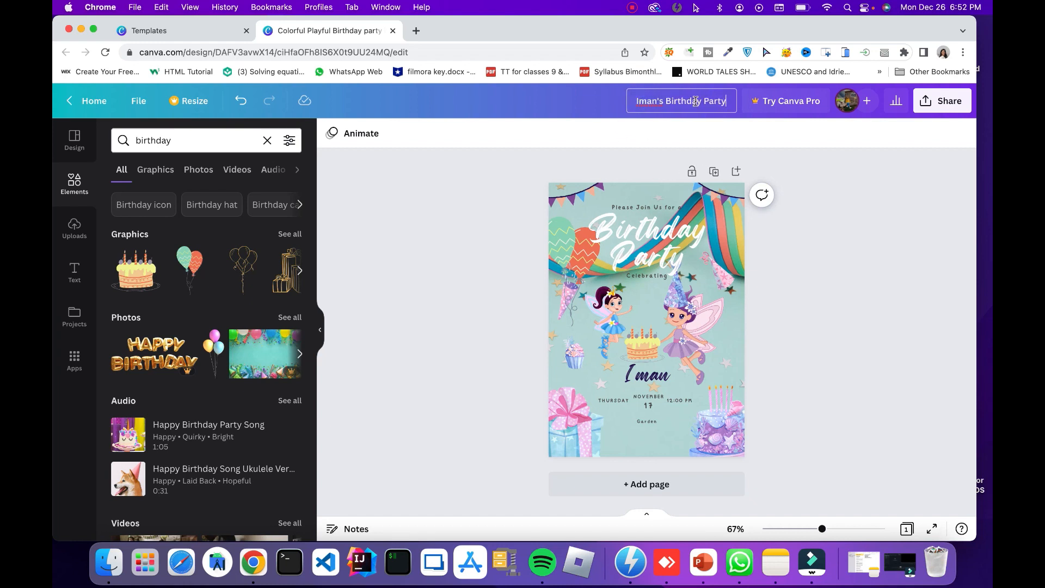
click(710, 133)
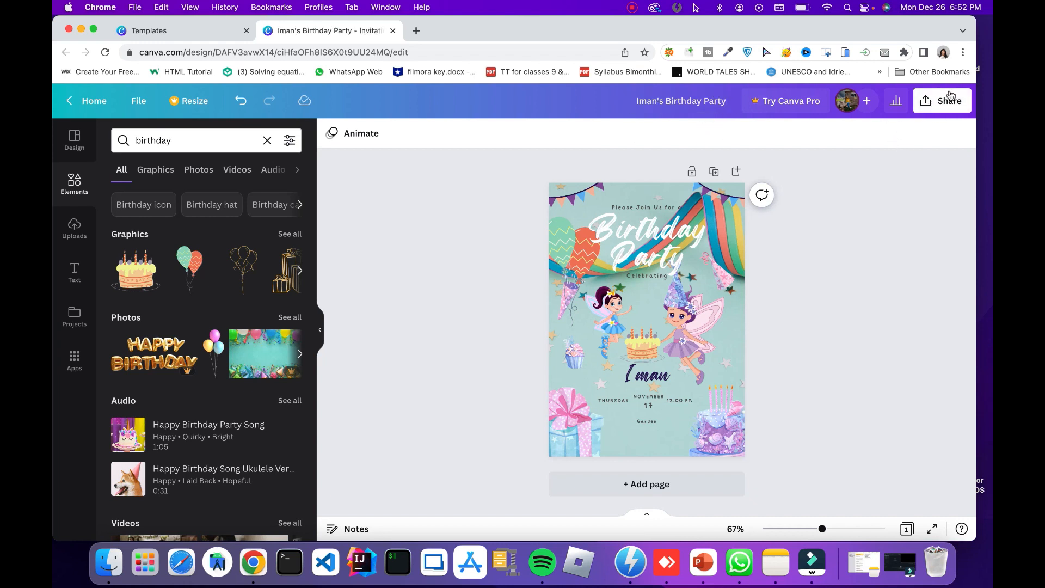
Download the invitation as a PNG and save it in the Downloads folder under the design's name
click(934, 104)
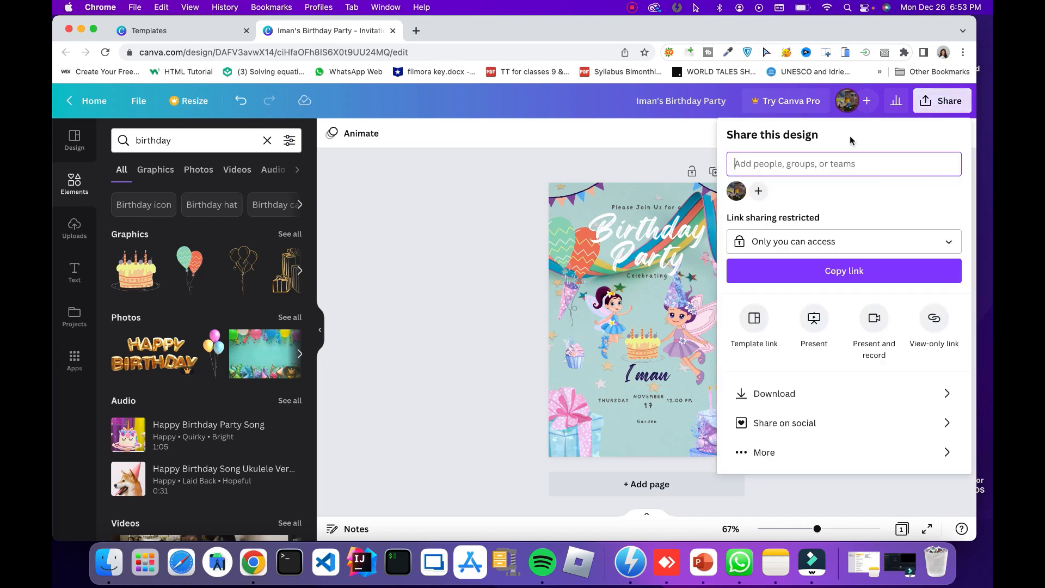
click(779, 394)
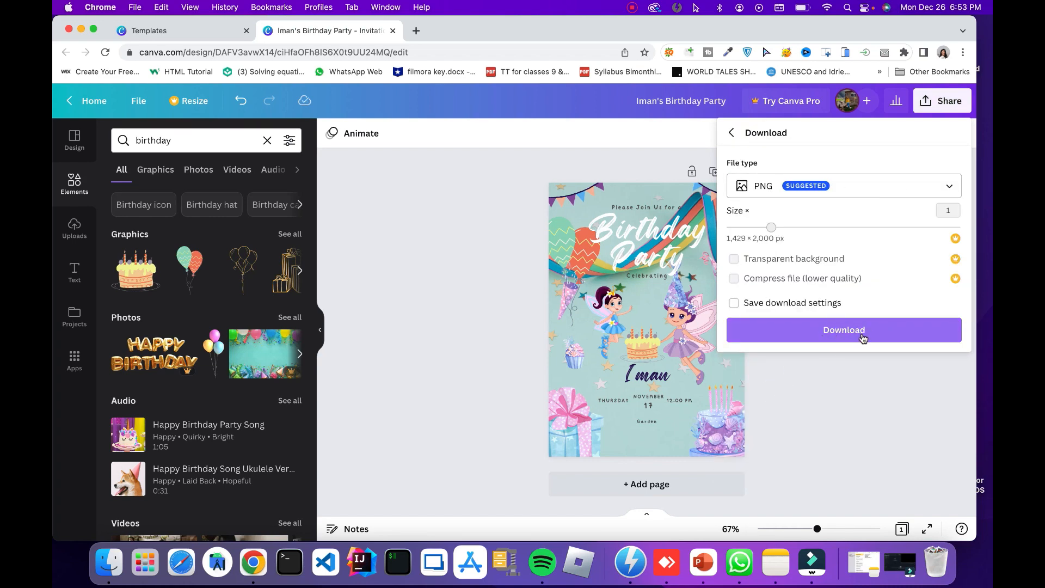
click(842, 328)
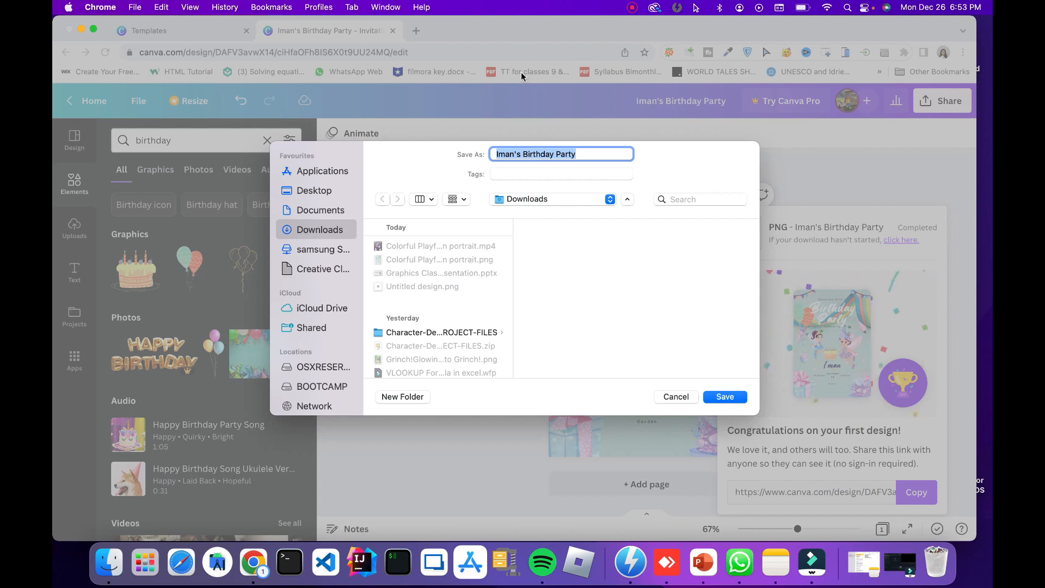
click(724, 396)
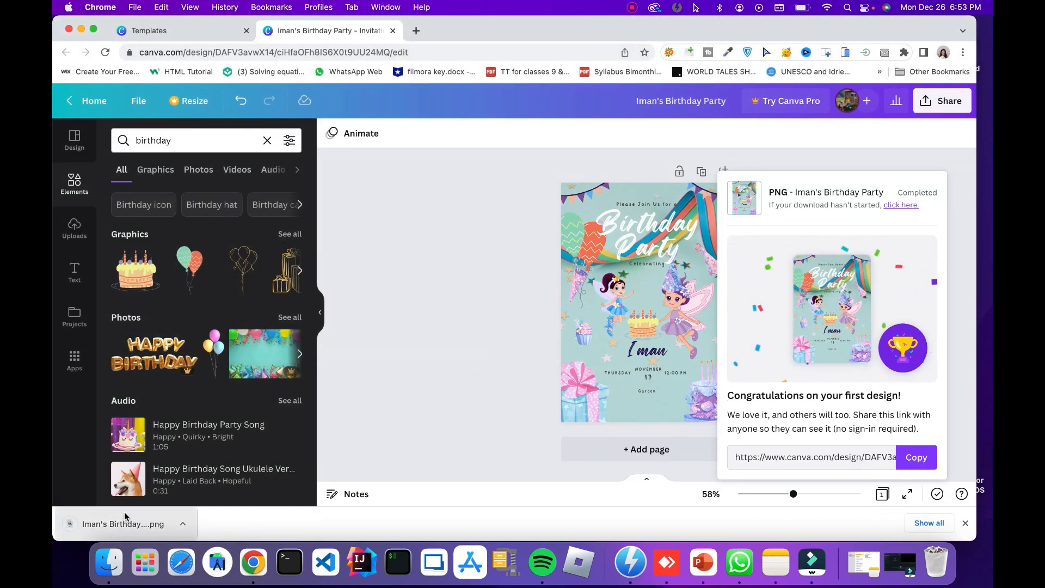
Open the downloaded PNG in Preview, view it full screen and close it to return to the design
click(121, 524)
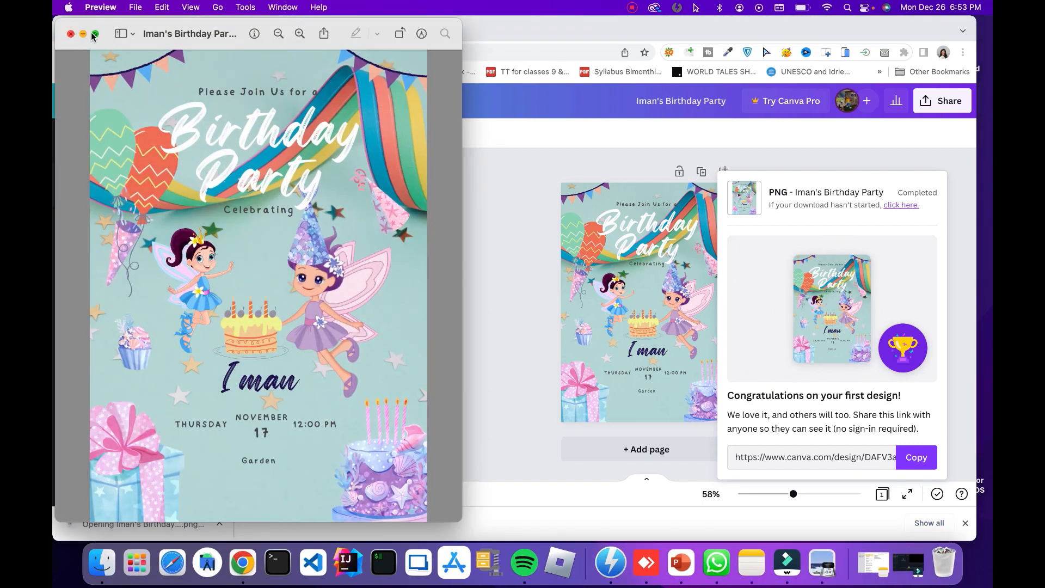
click(95, 34)
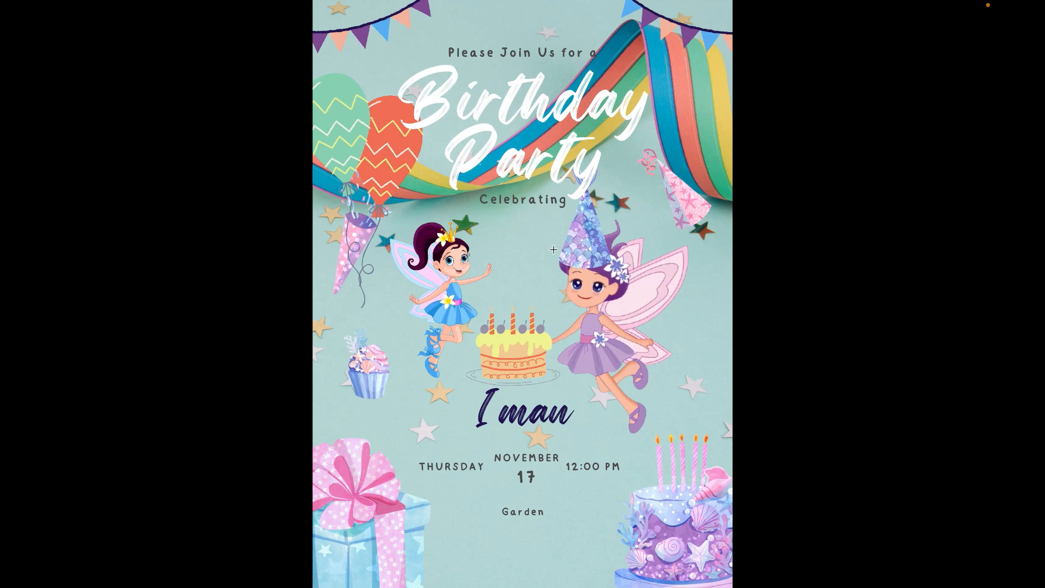
key(Escape)
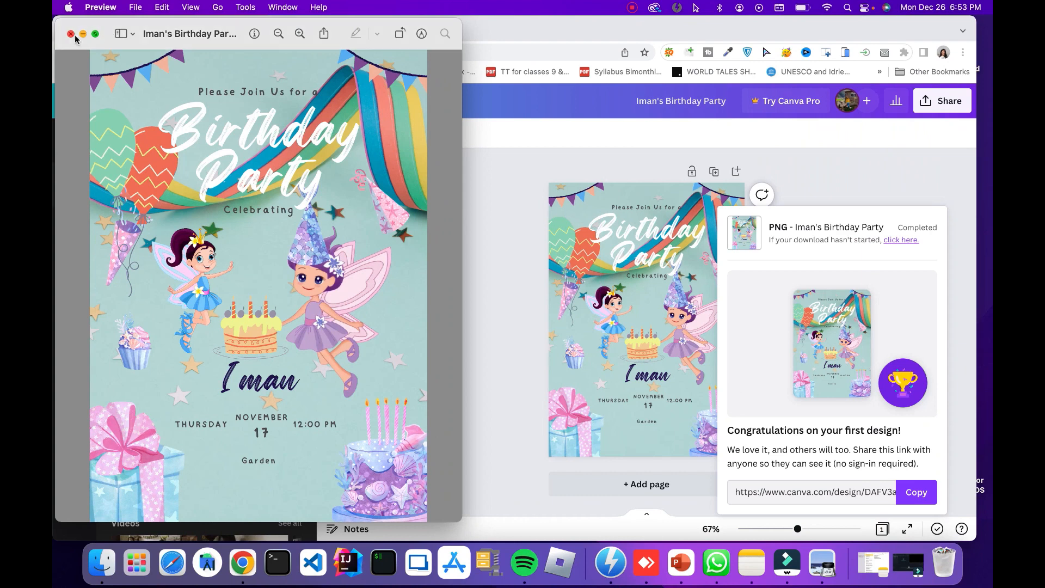
click(71, 34)
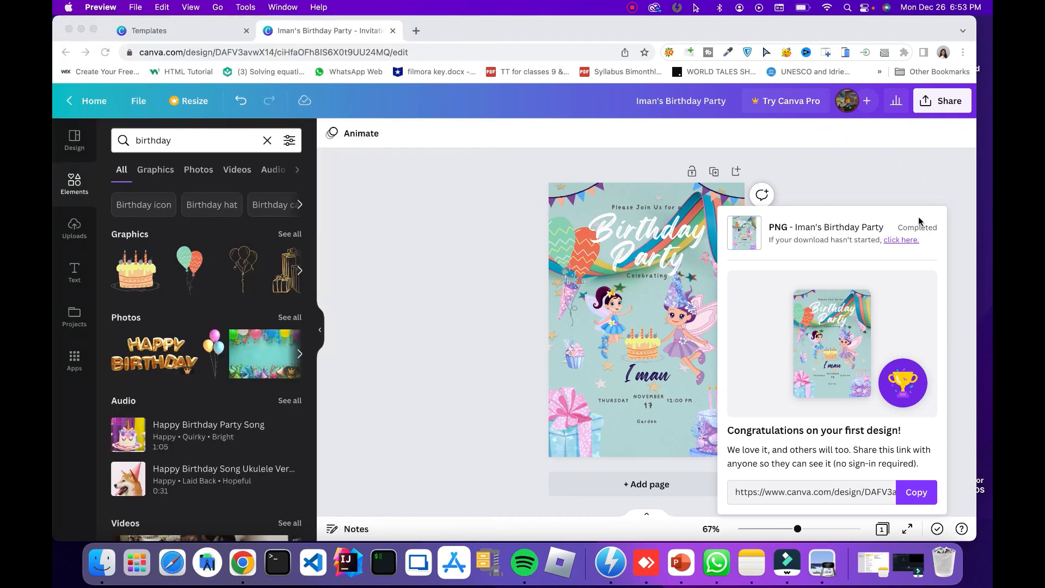
Dismiss the download notice and add the gold "Happy Birthday" balloon lettering over the celebrant's name on the invitation
click(915, 186)
click(140, 350)
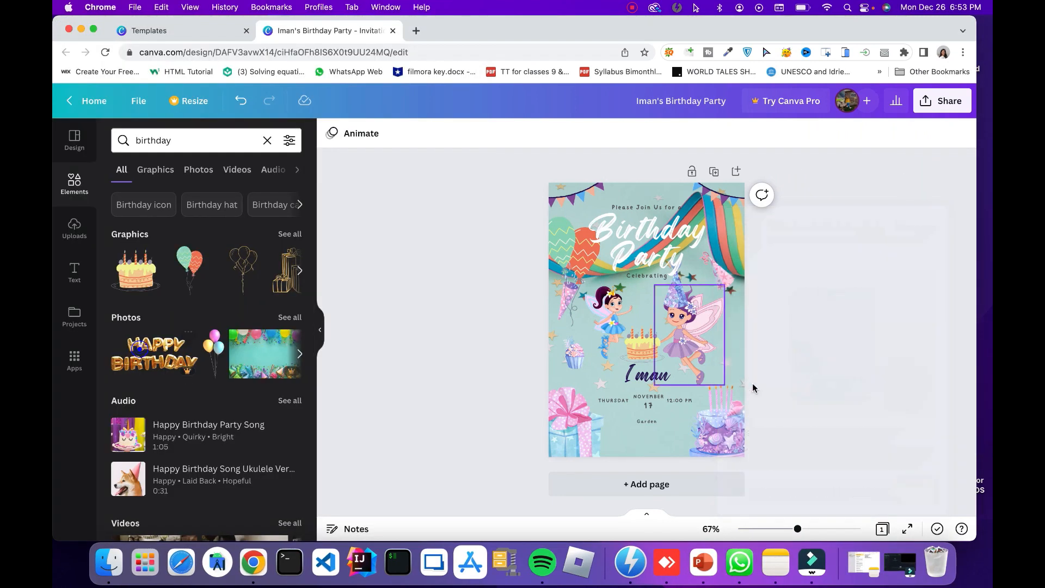
drag(166, 347, 632, 351)
click(856, 341)
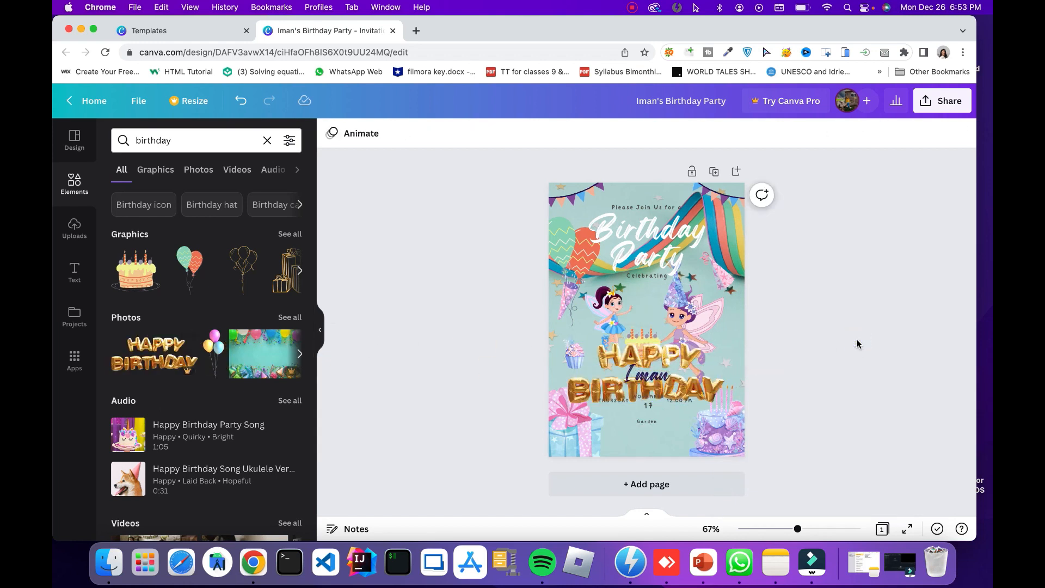
Start downloading the invitation as a PNG in the free watermarked draft version, and cancel saving the file
click(933, 107)
click(773, 396)
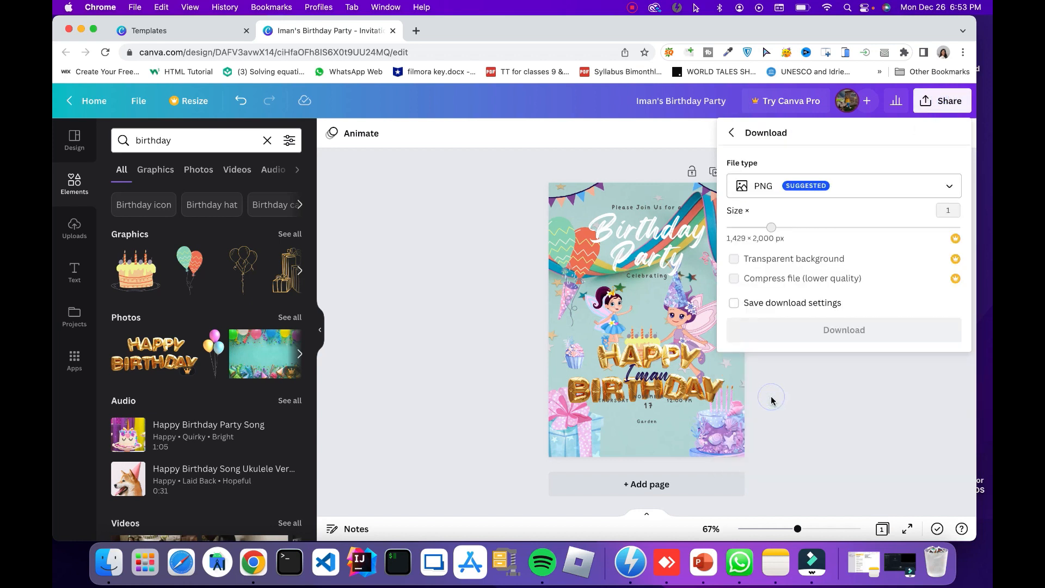
click(827, 329)
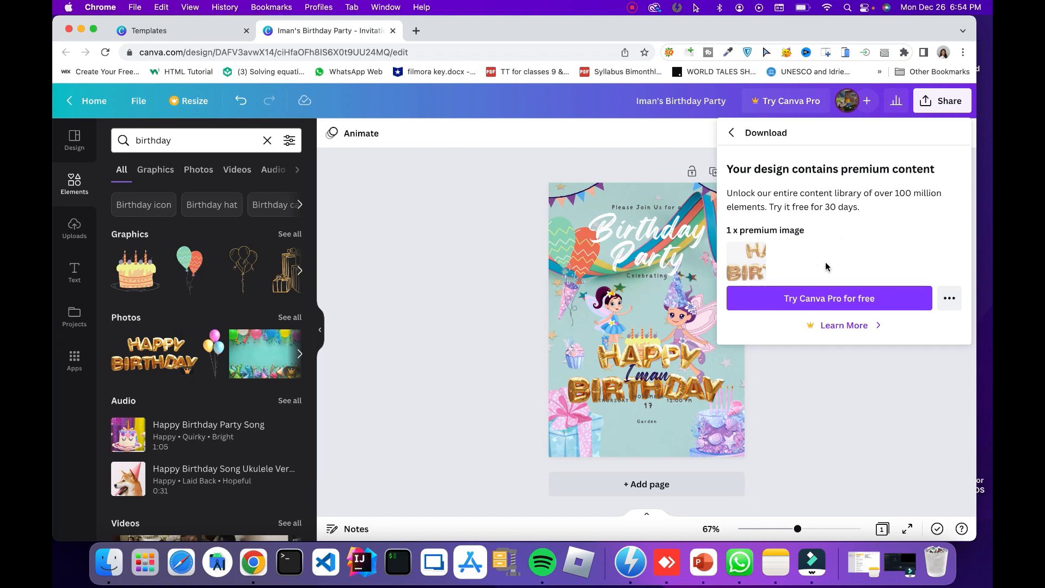
click(948, 300)
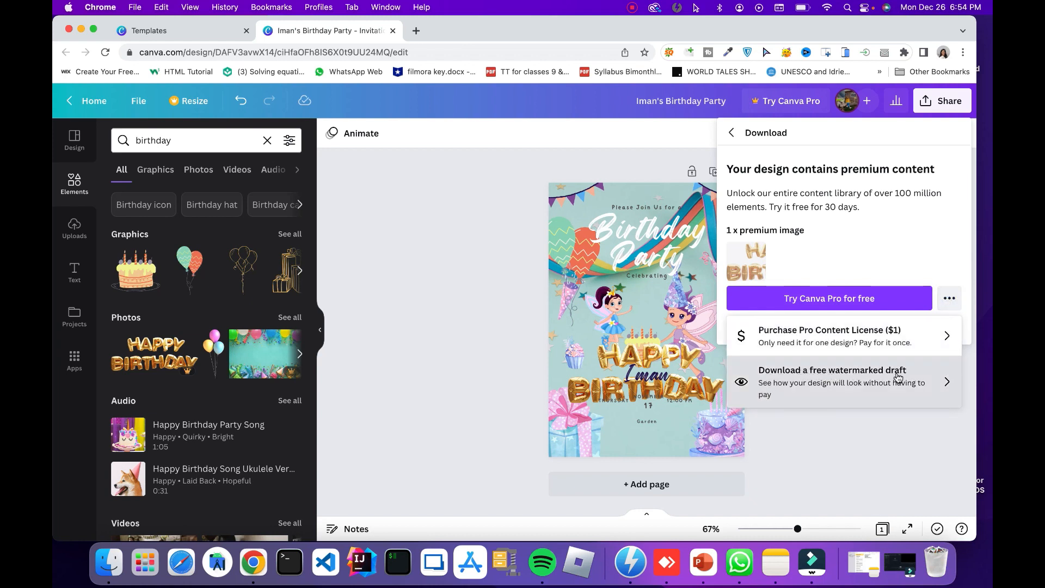
click(824, 380)
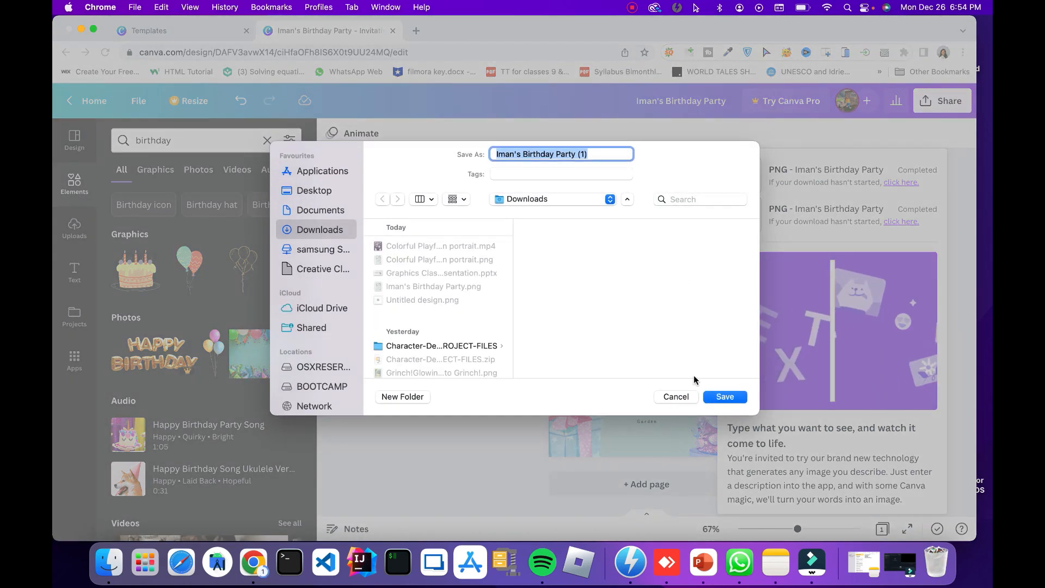
click(675, 396)
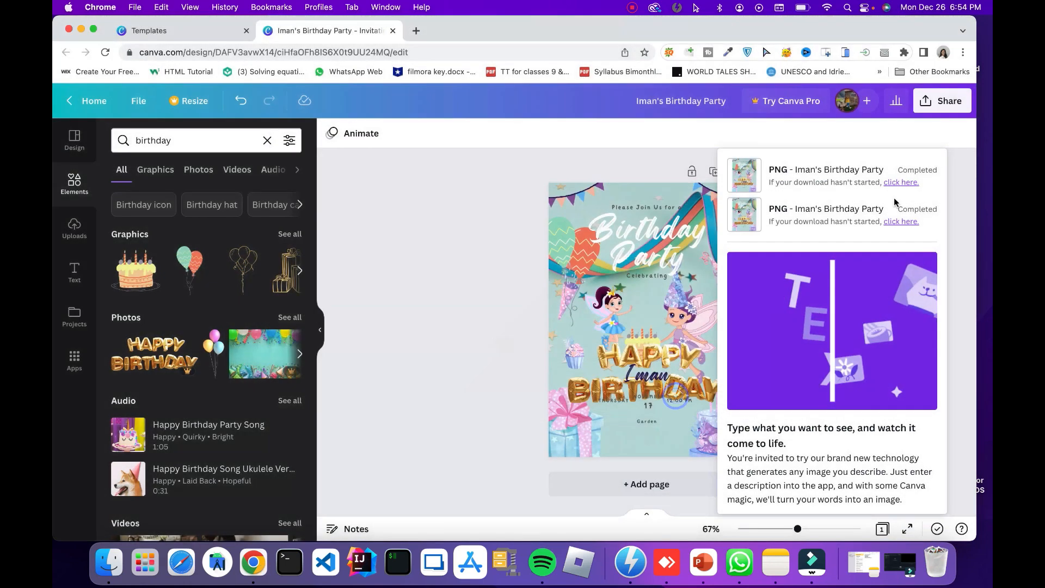
click(805, 141)
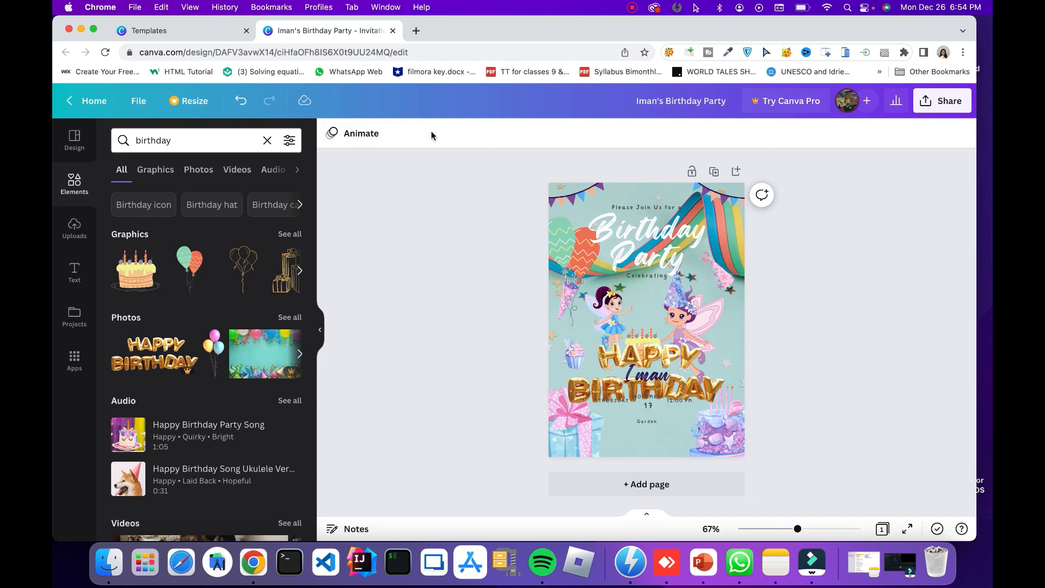
Return to the homepage, dismiss the pop-up and reopen the birthday party invitation from the recent designs
click(84, 99)
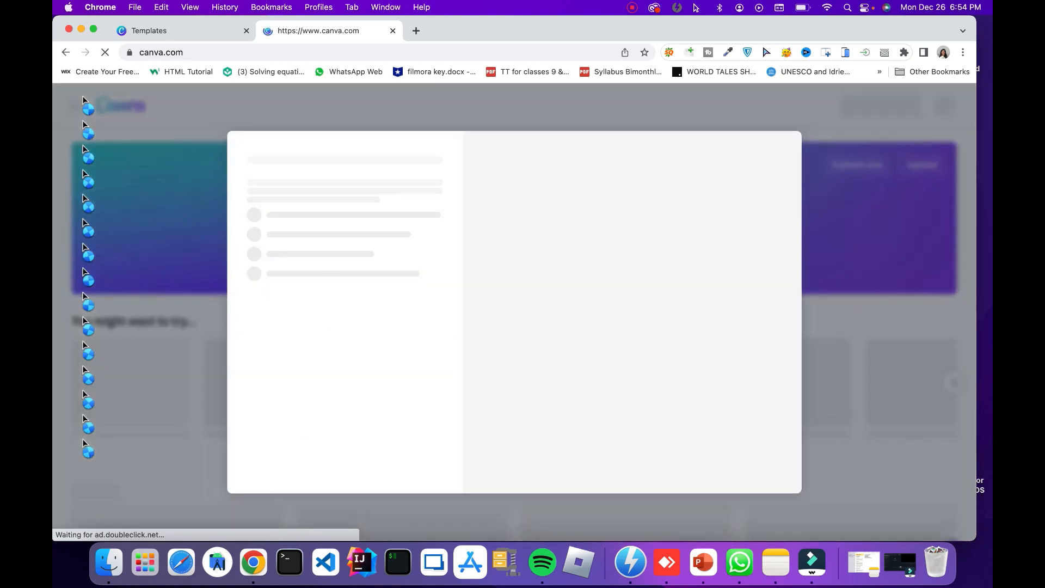
click(815, 141)
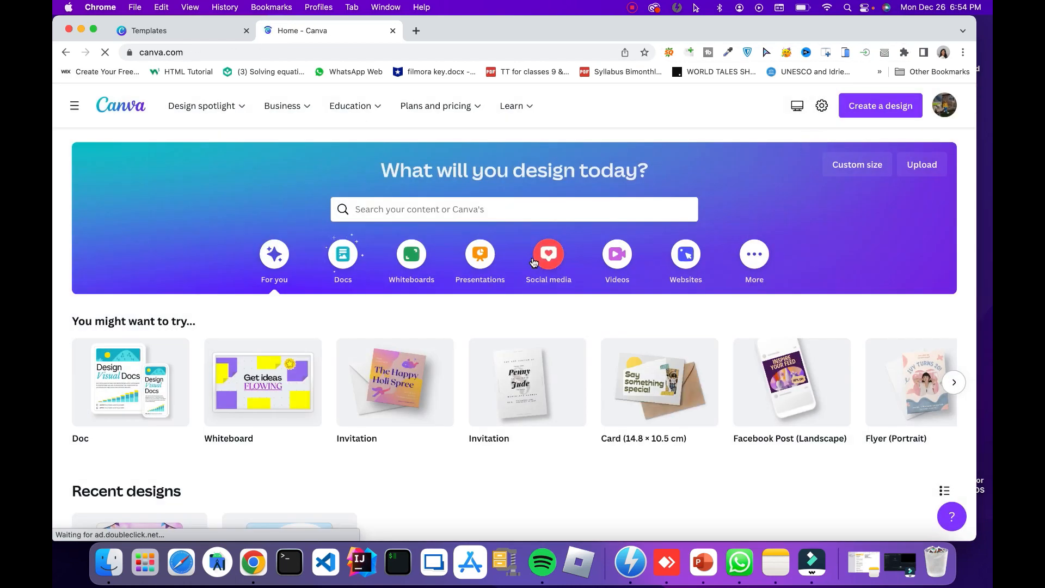
scroll(534, 262, down, 3)
scroll(533, 261, down, 1)
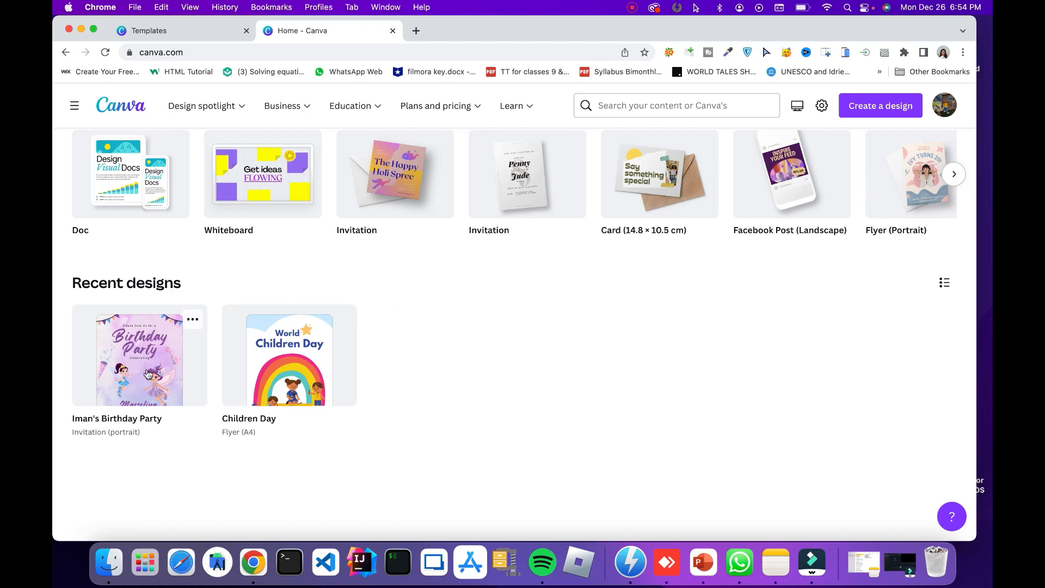
scroll(486, 327, up, 5)
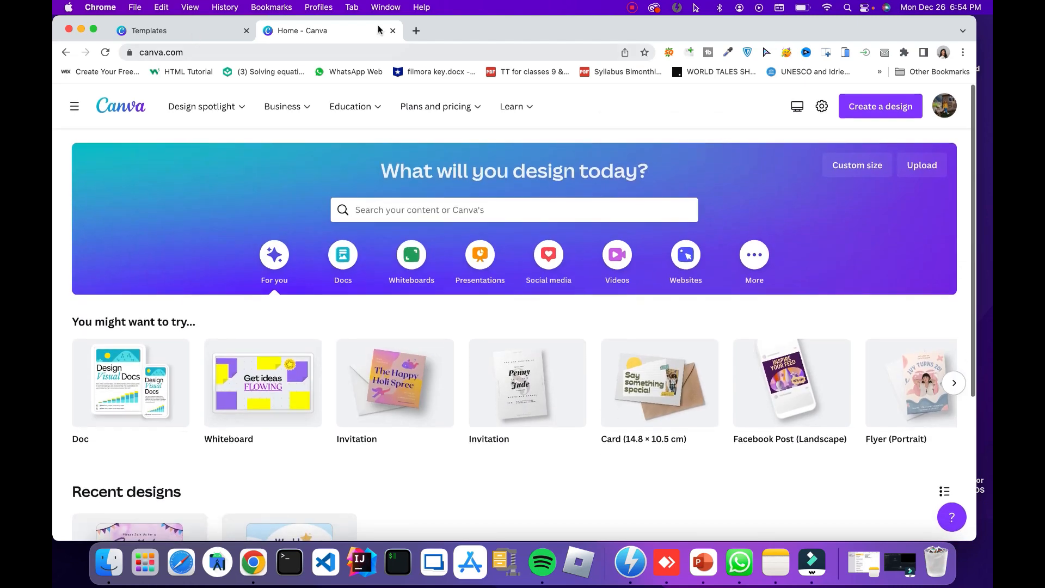
scroll(100, 392, down, 4)
click(143, 386)
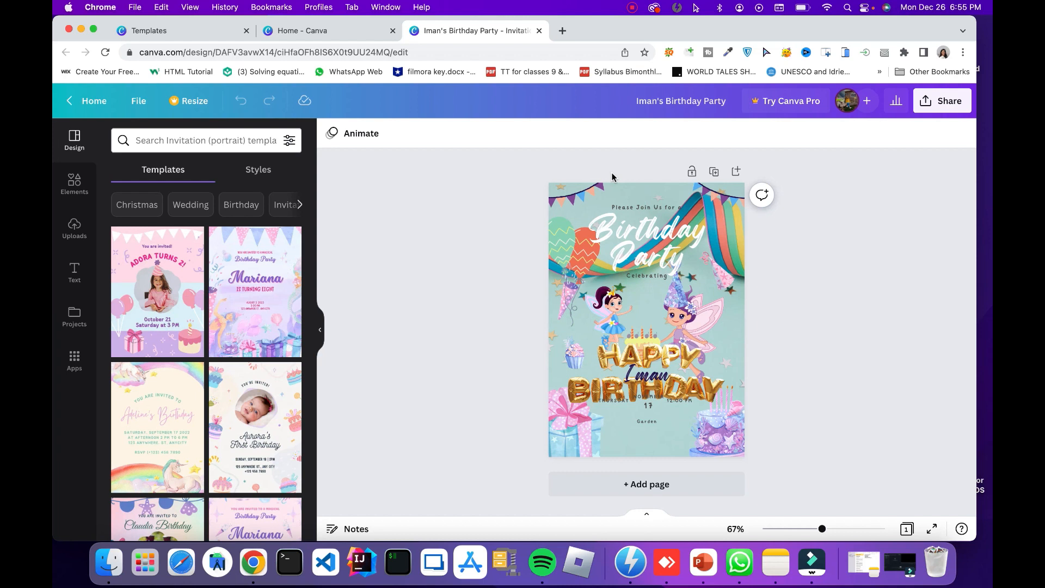
Delete the gold "Happy Birthday" balloon lettering from the invitation
click(653, 359)
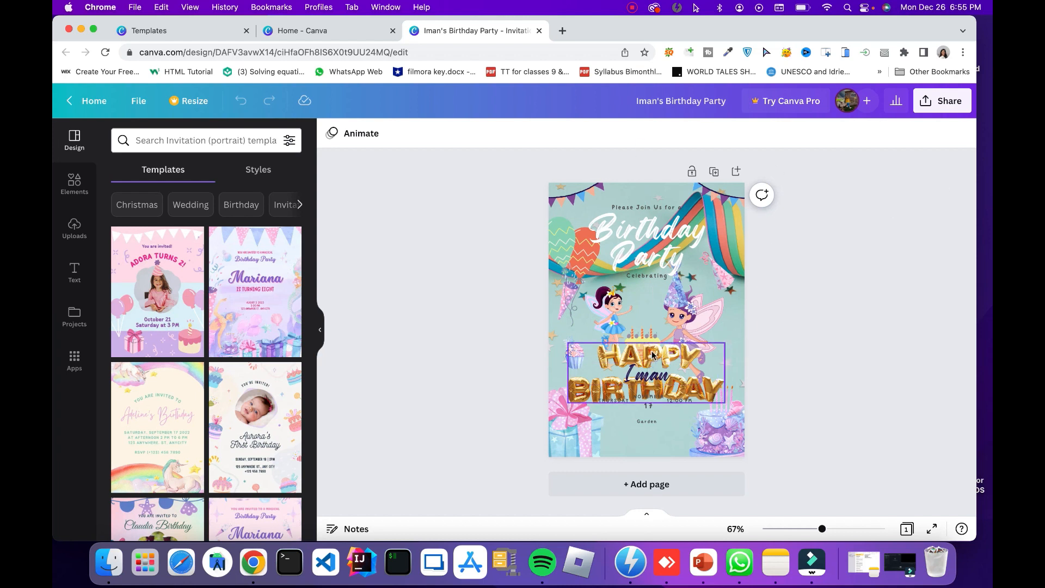
drag(653, 359, 652, 380)
key(Delete)
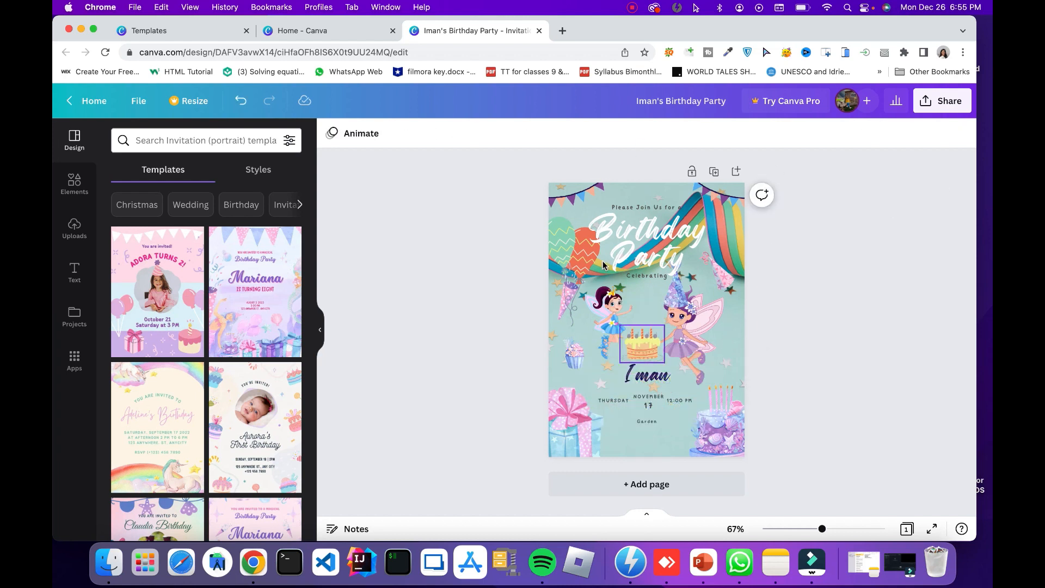
Apply the Pop text animation to the "Birthday Party" title
click(640, 221)
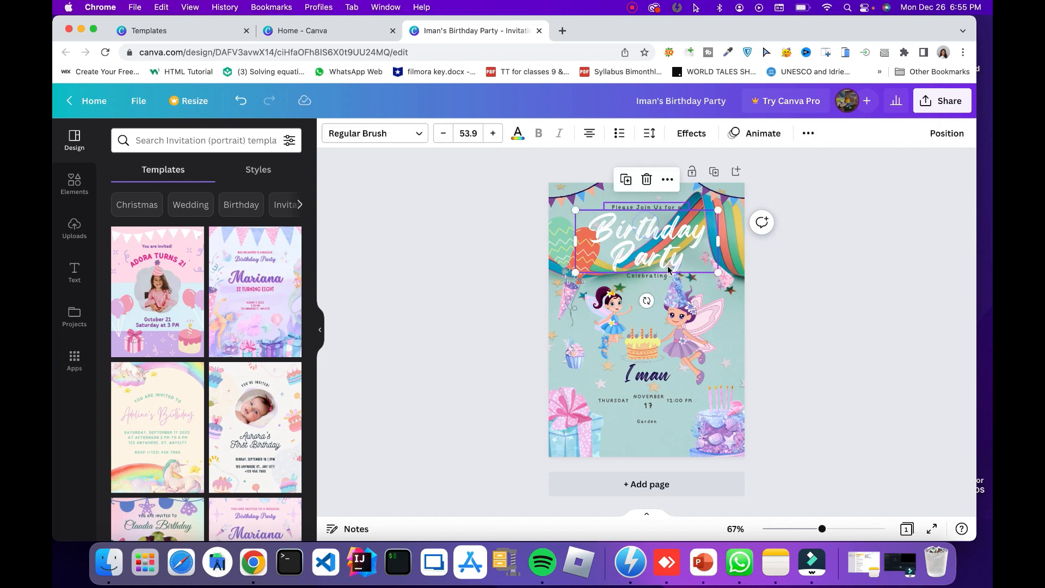
click(761, 137)
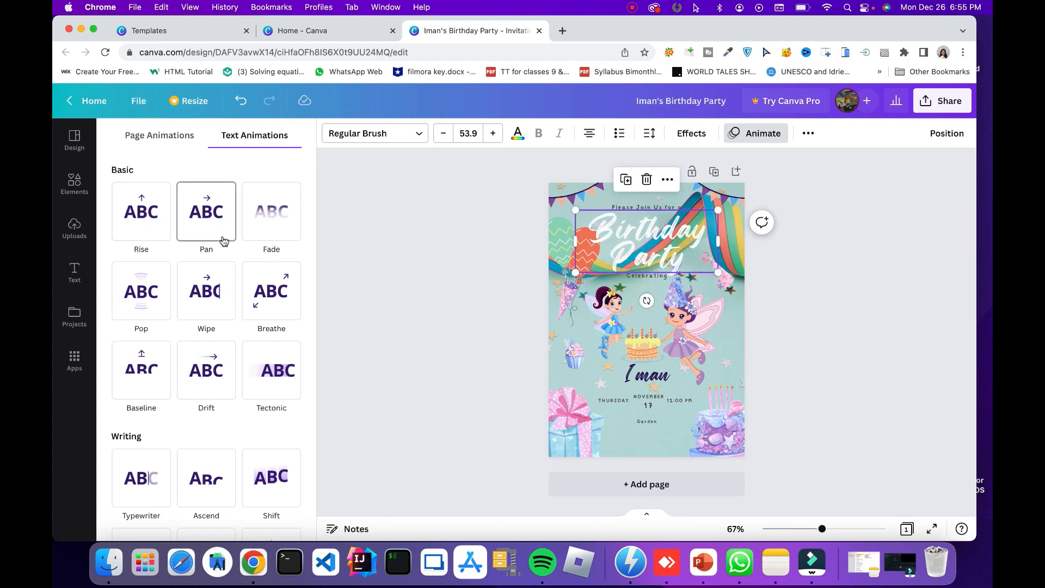
click(141, 295)
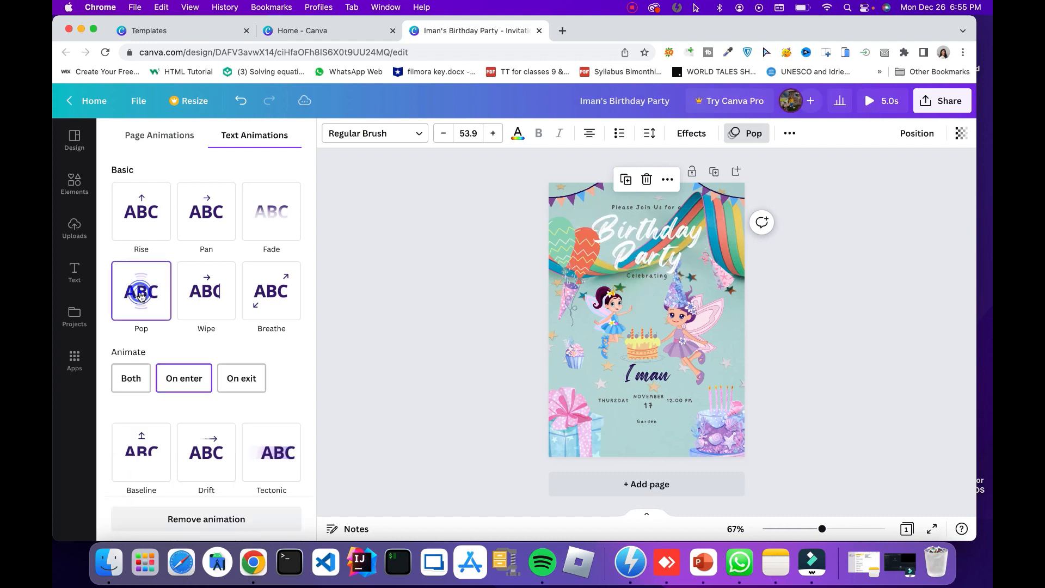
Animate the fairy in the blue dress with Wipe and the fairy in the purple dress with Tectonic
click(614, 321)
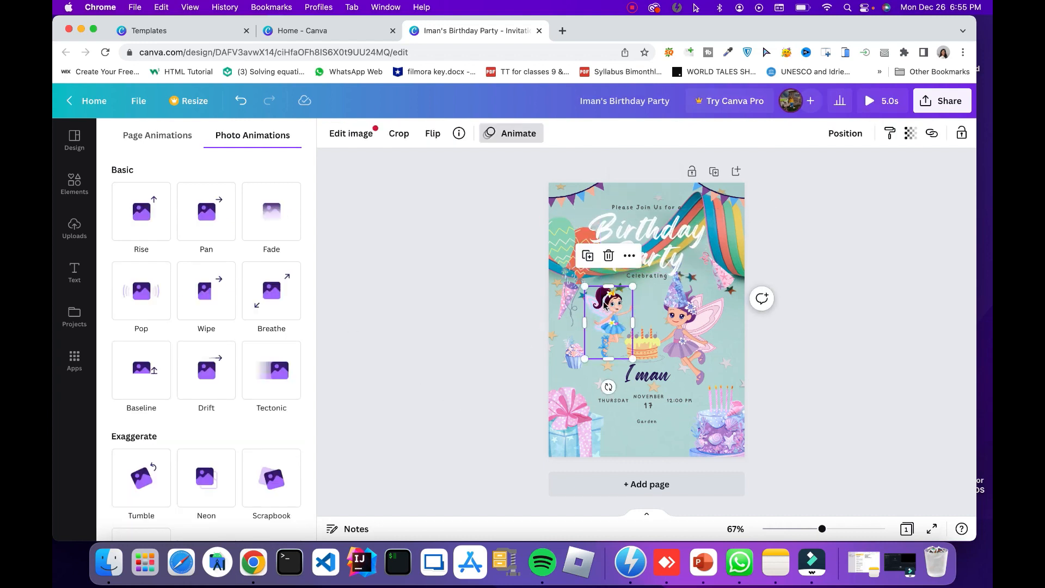
click(213, 288)
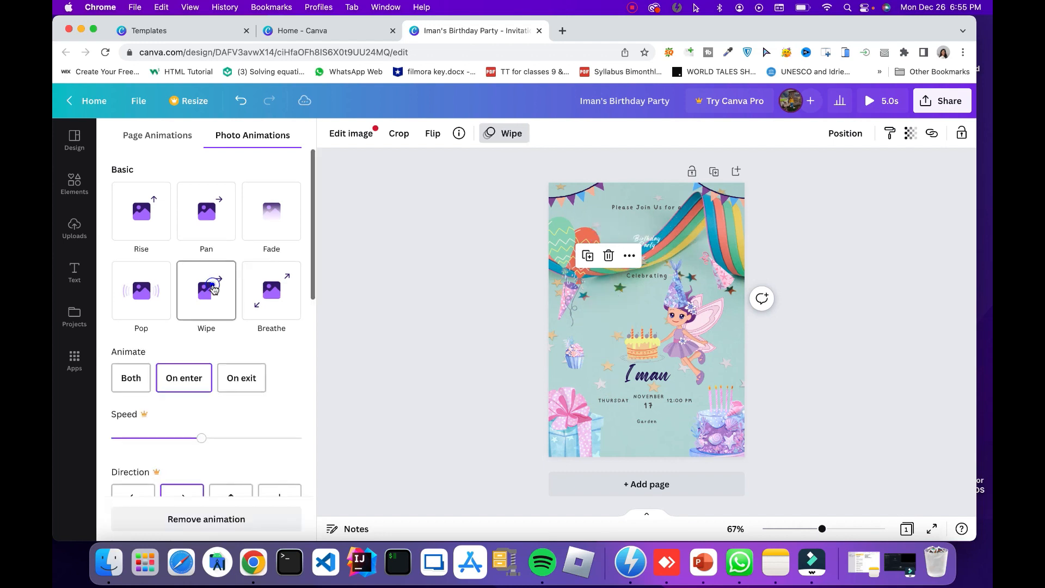
scroll(214, 289, down, 1)
click(694, 323)
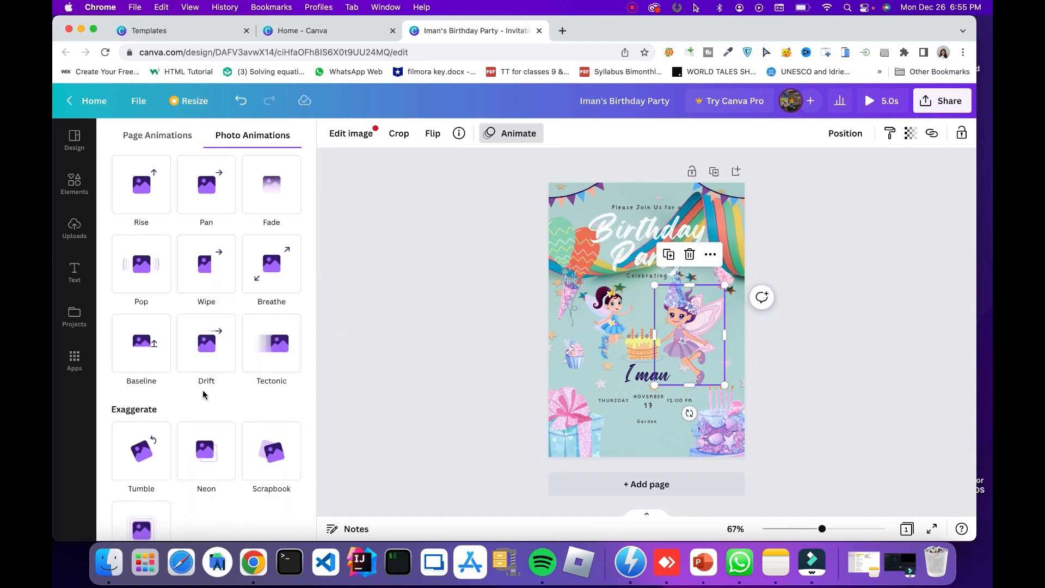
click(248, 364)
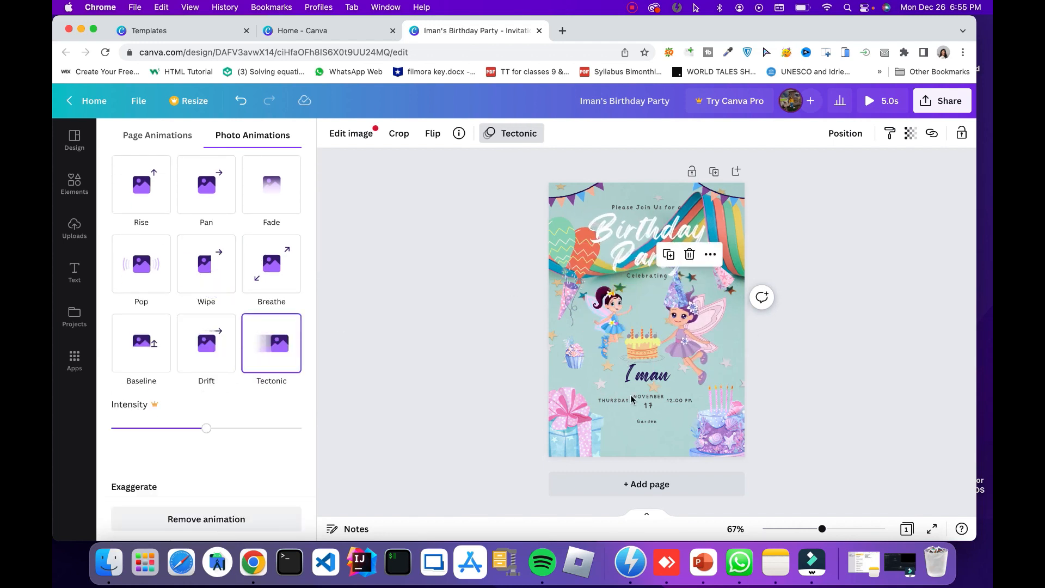
click(390, 330)
click(847, 278)
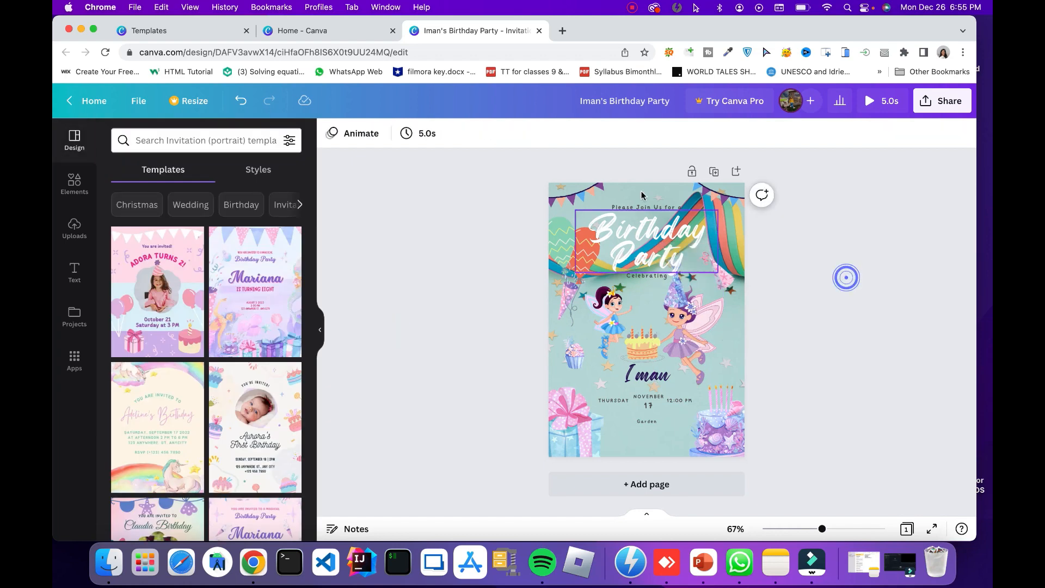
Apply the Stomp element animation to the birthday cake between the two fairies
click(625, 351)
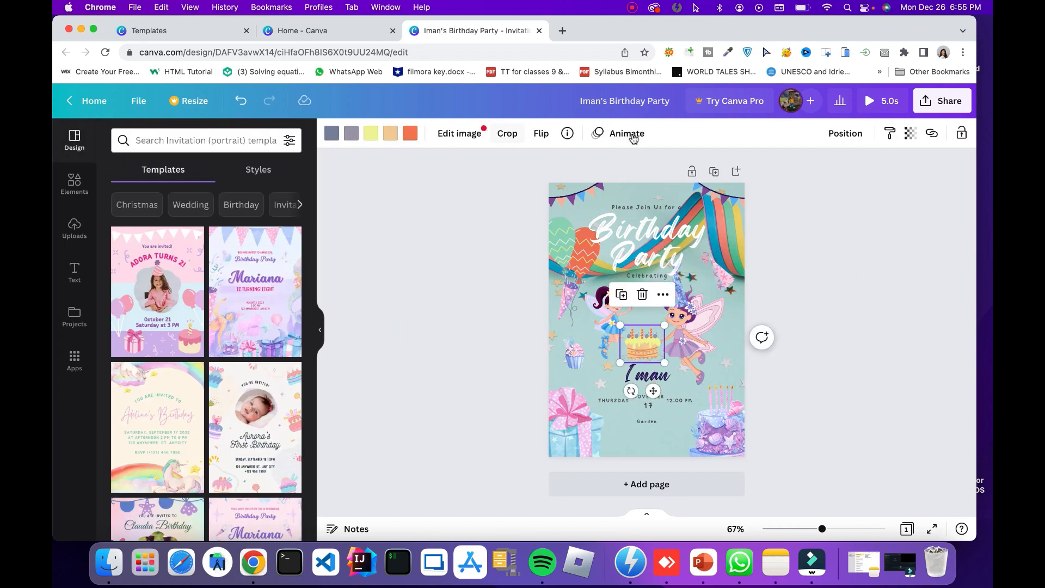
click(628, 134)
scroll(240, 446, down, 2)
click(150, 452)
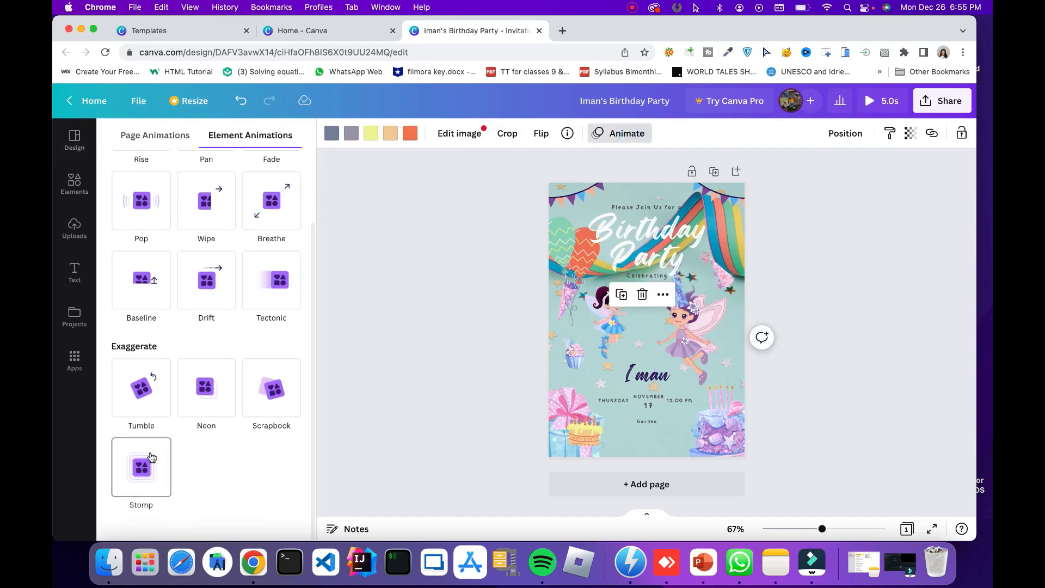
click(497, 446)
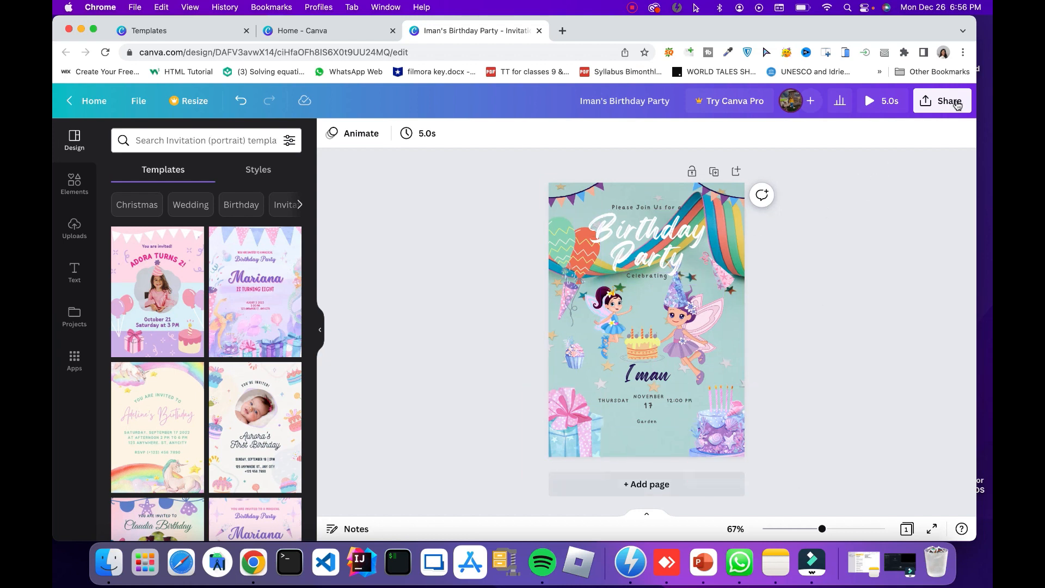
Look over the sharing and download options for the animated invitation and close them
click(951, 102)
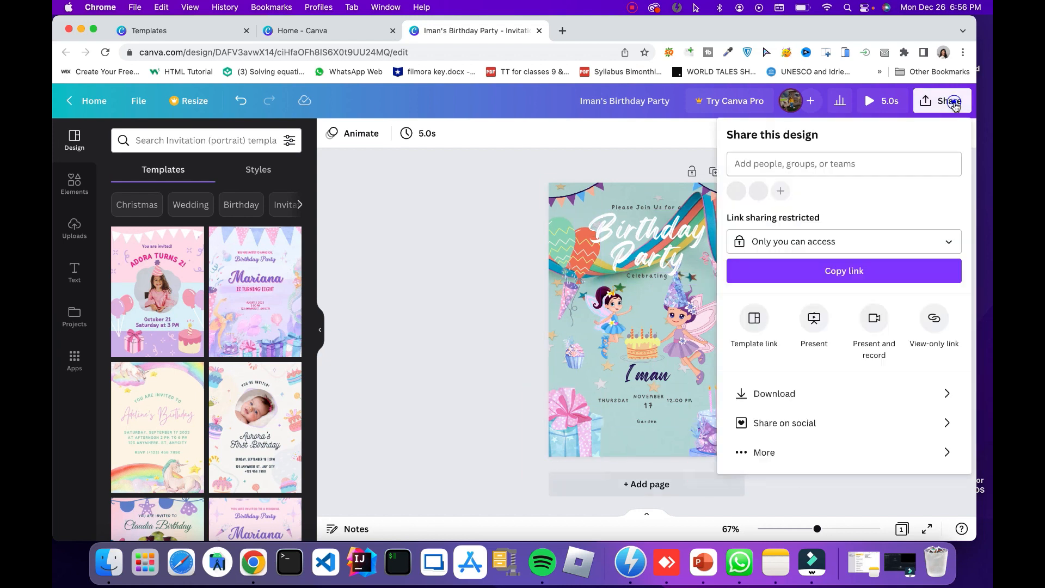
click(499, 391)
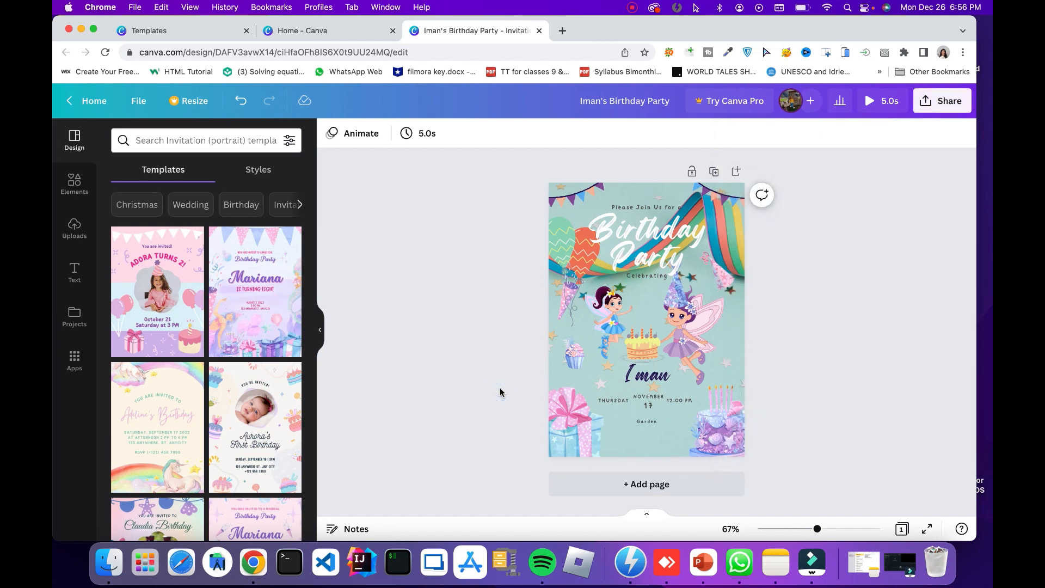